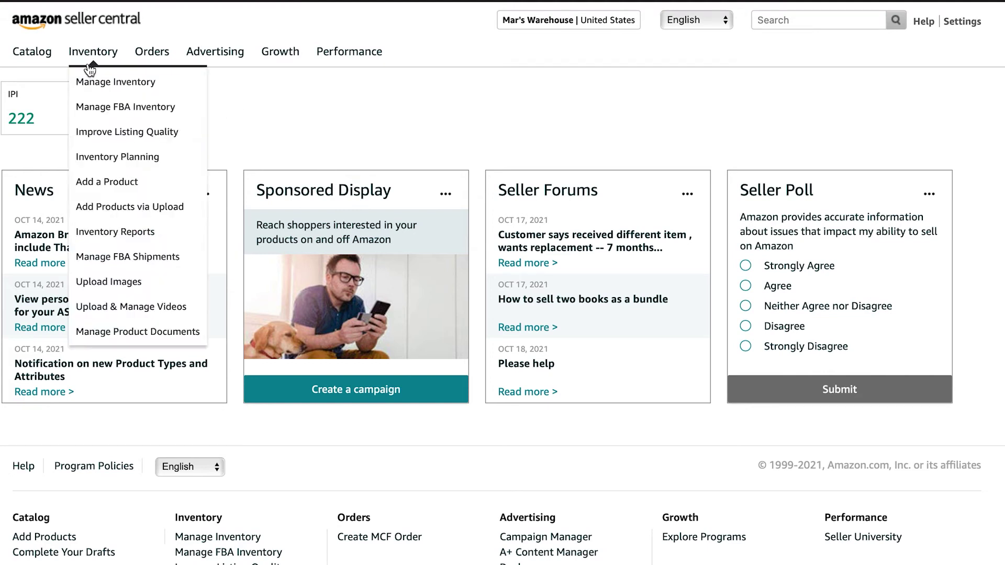
Go to Catalog > Add Products to reach the 'Find your products in Amazon's catalog' page.
mouse_move(46, 57)
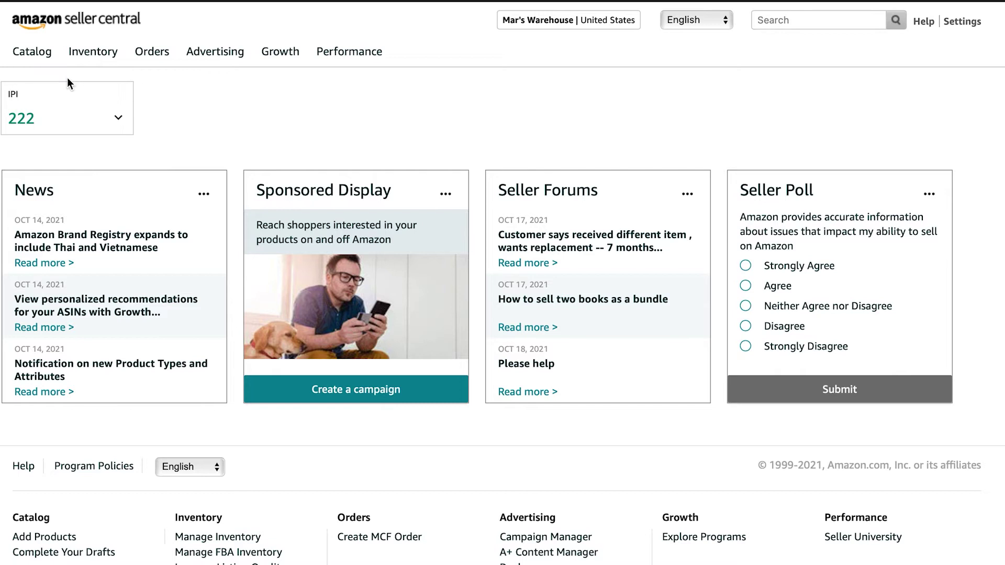
mouse_move(92, 58)
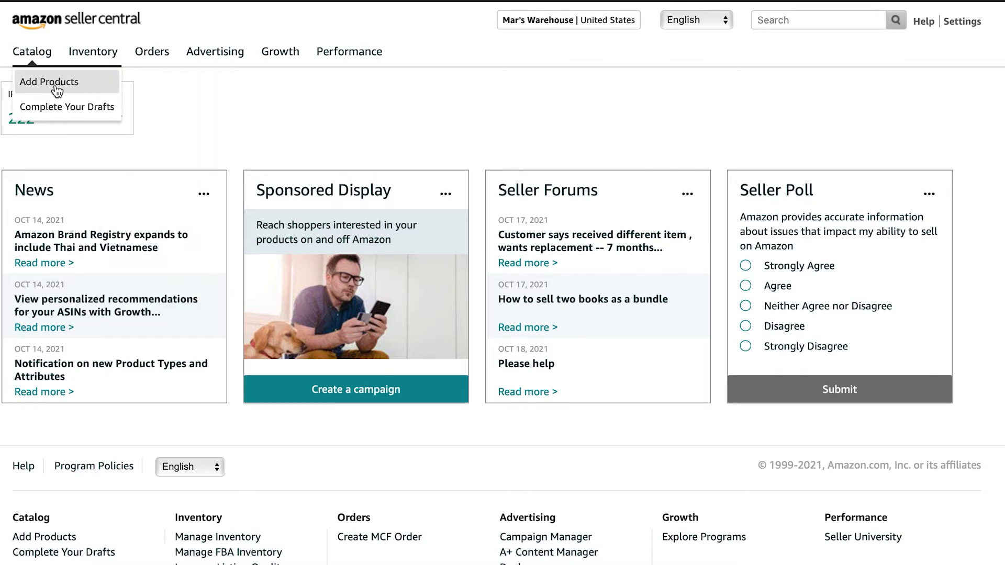
click(57, 91)
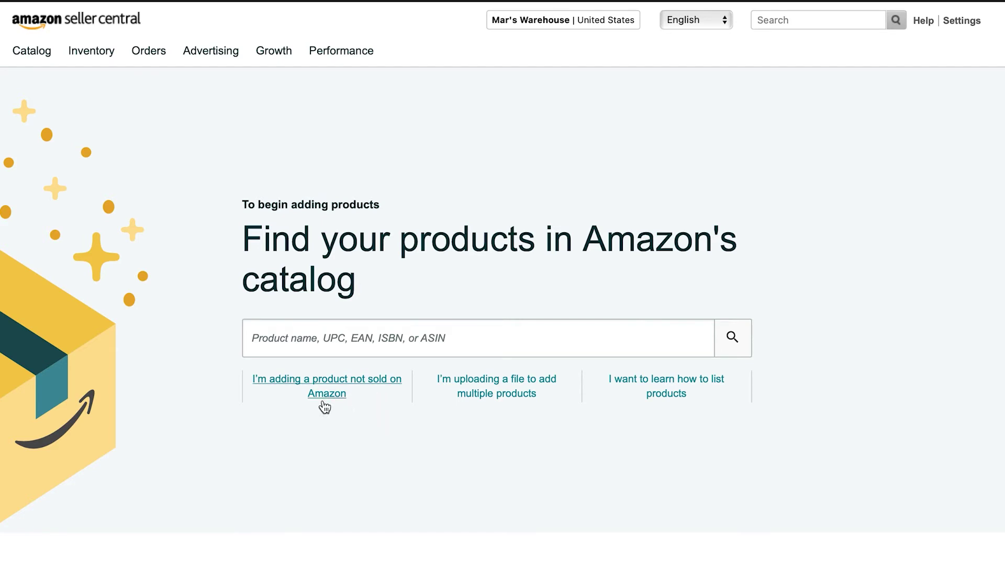
Choose 'I'm adding a product not sold on Amazon' and browse the product type category list.
click(309, 394)
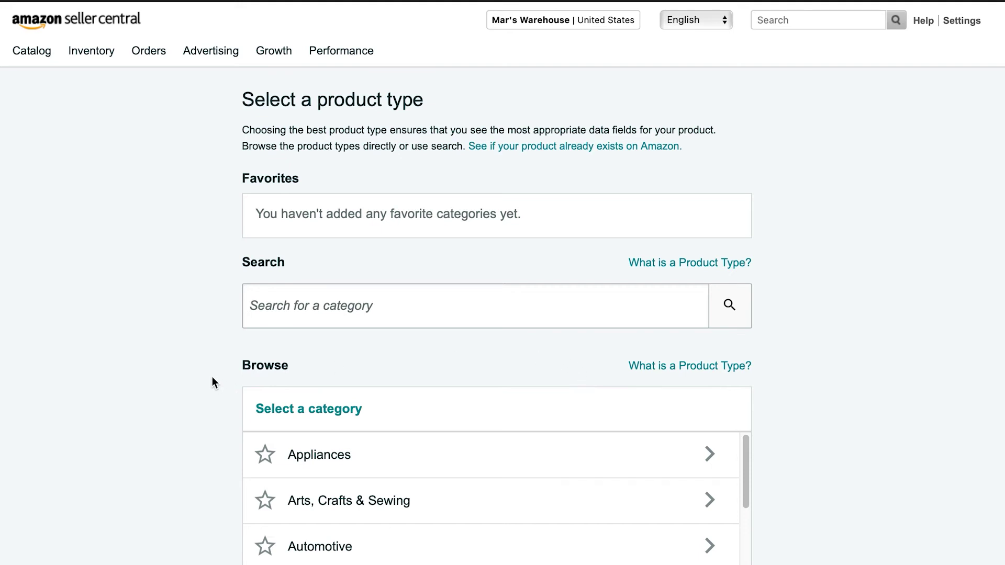
scroll(213, 378, down, 2)
scroll(213, 378, up, 2)
scroll(212, 377, down, 5)
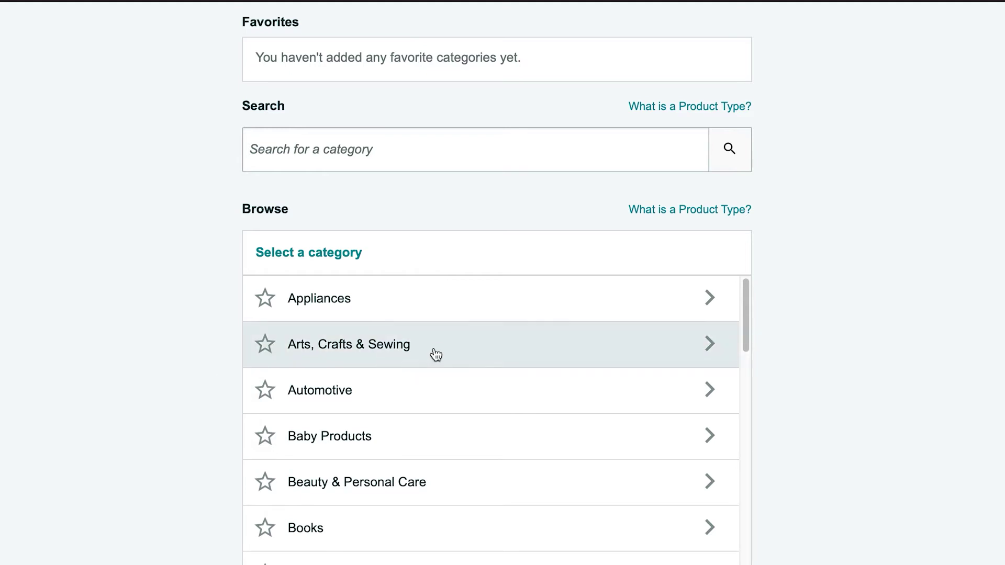
scroll(442, 344, down, 3)
scroll(126, 338, down, 1)
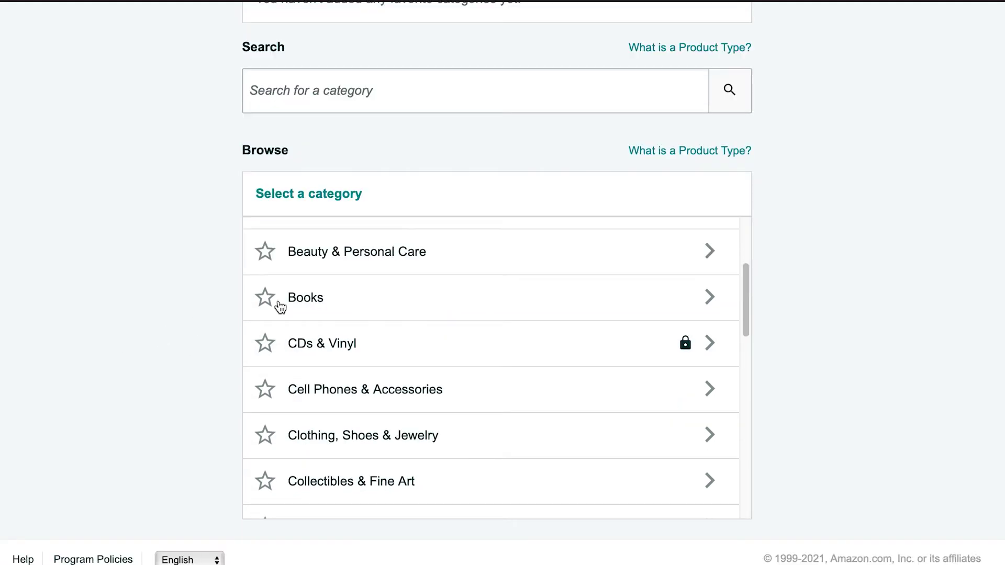
scroll(511, 334, down, 1)
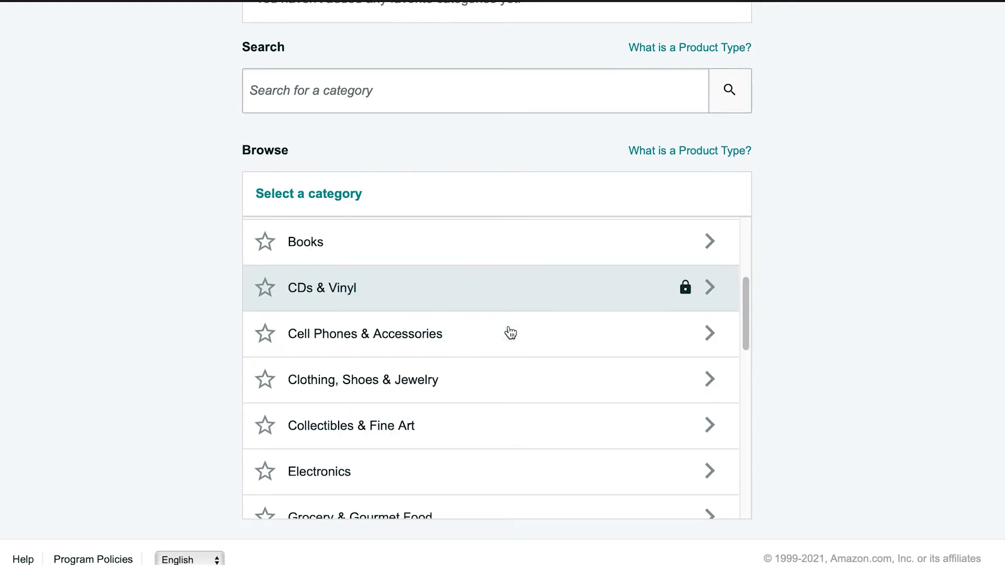
scroll(510, 330, down, 4)
scroll(511, 331, down, 5)
scroll(510, 332, up, 8)
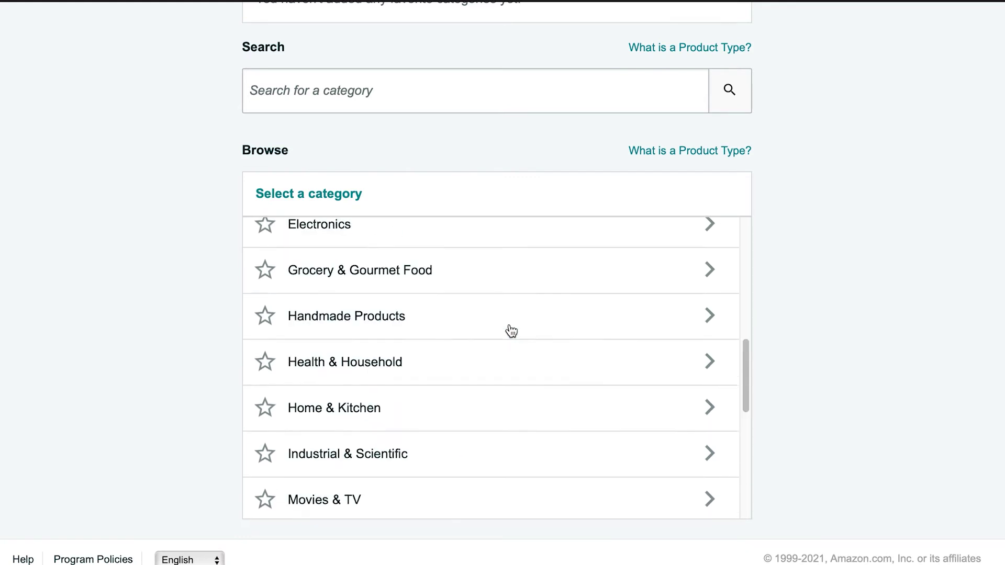
scroll(510, 330, up, 3)
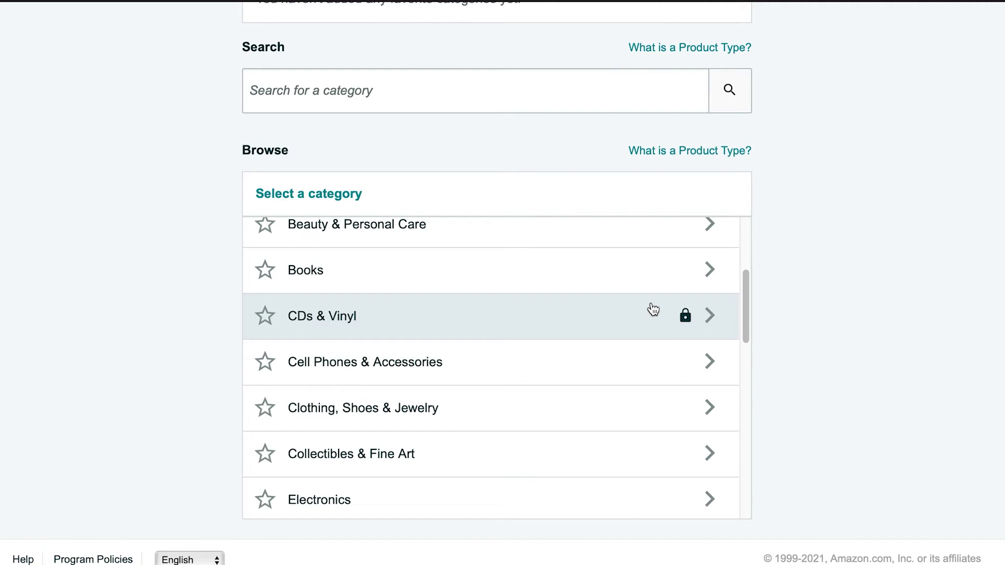
scroll(567, 327, down, 10)
scroll(567, 336, up, 8)
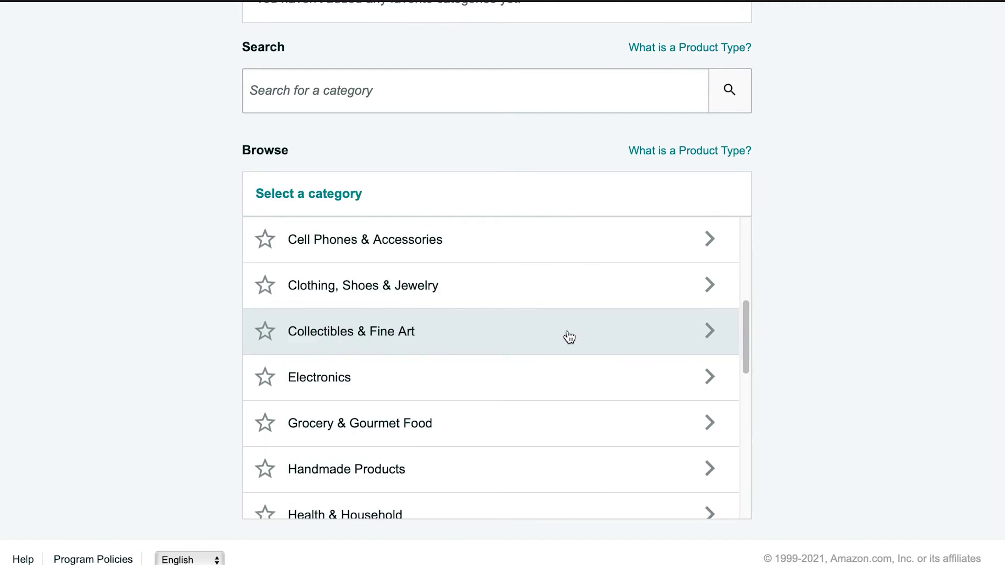
scroll(568, 336, up, 2)
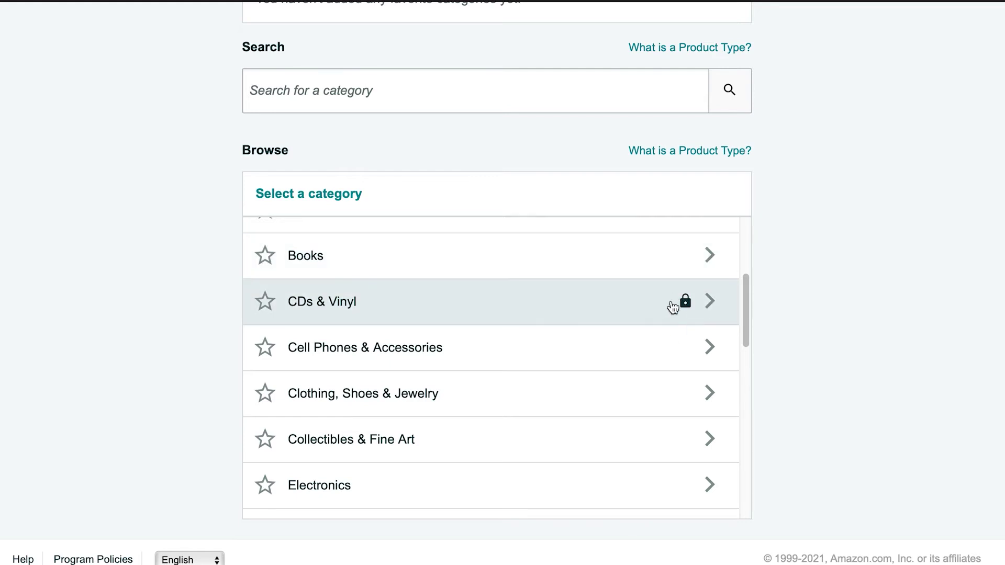
scroll(352, 305, up, 1)
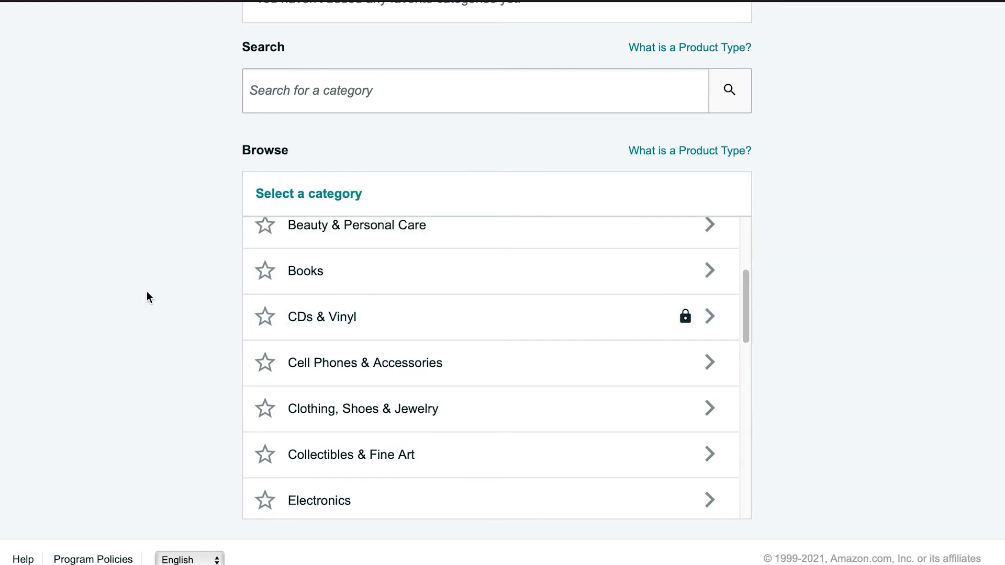
scroll(150, 291, up, 1)
scroll(149, 289, up, 4)
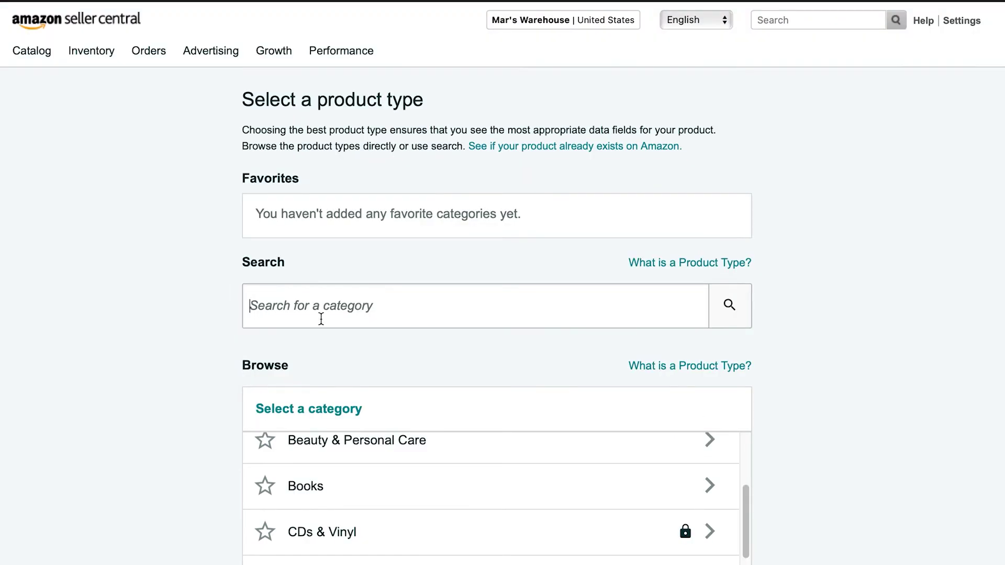
Search product types for 'water bottle' to list the four matching BOTTLE categories.
click(265, 321)
text(watter)
key(BackSpace)
key(BackSpace)
key(BackSpace)
text(er vb)
key(BackSpace)
key(BackSpace)
text(bottle)
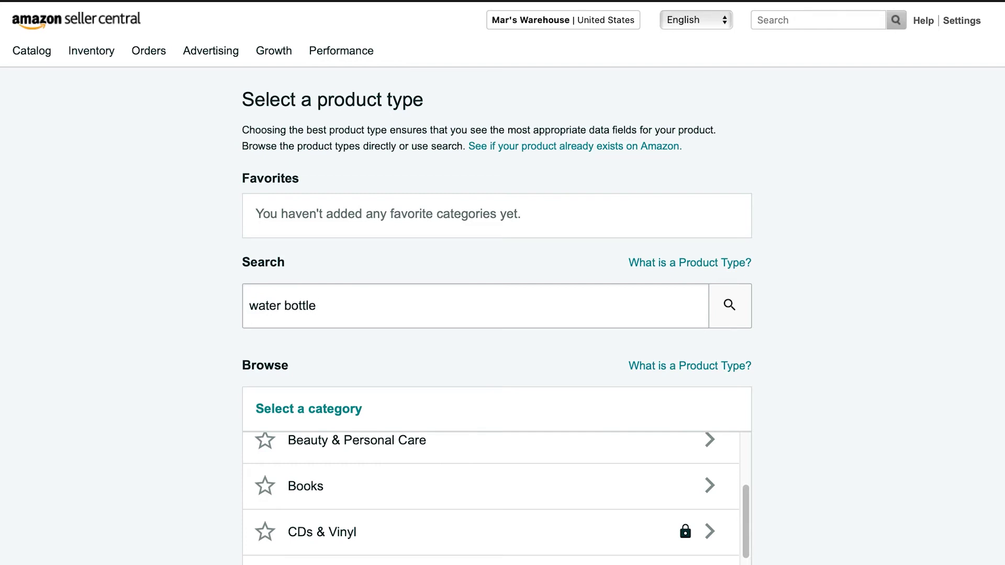
key(Return)
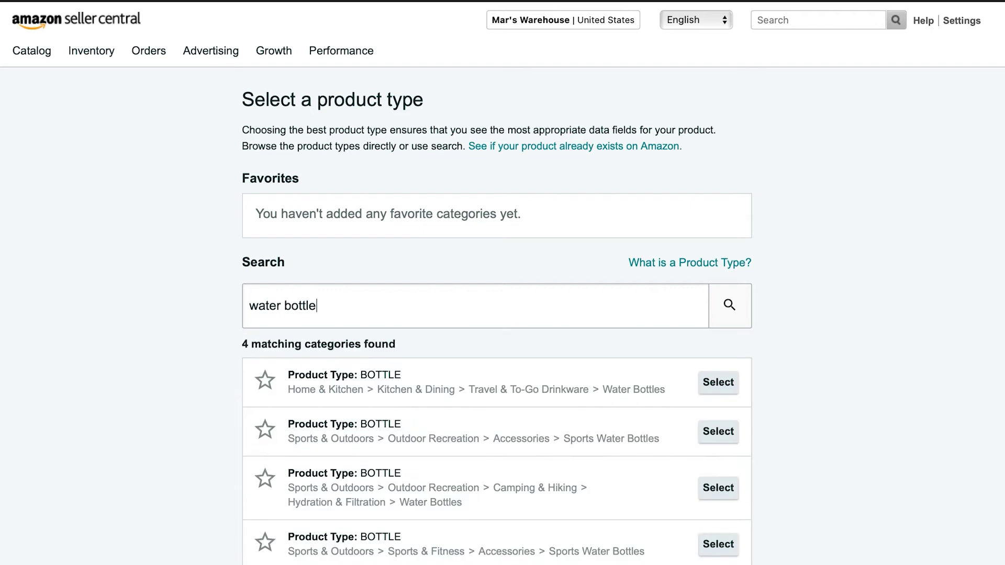
scroll(173, 275, down, 3)
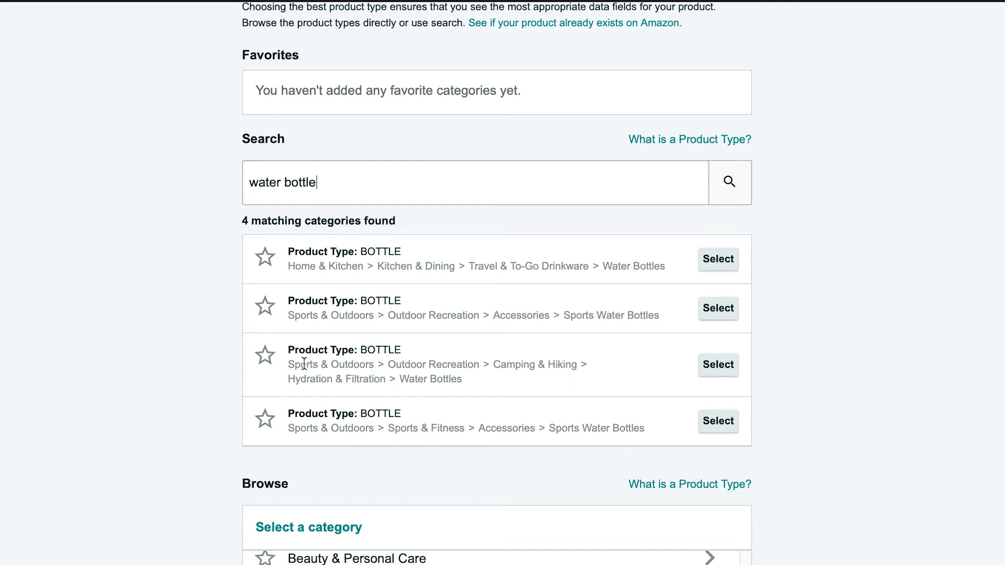
drag(288, 364, 383, 370)
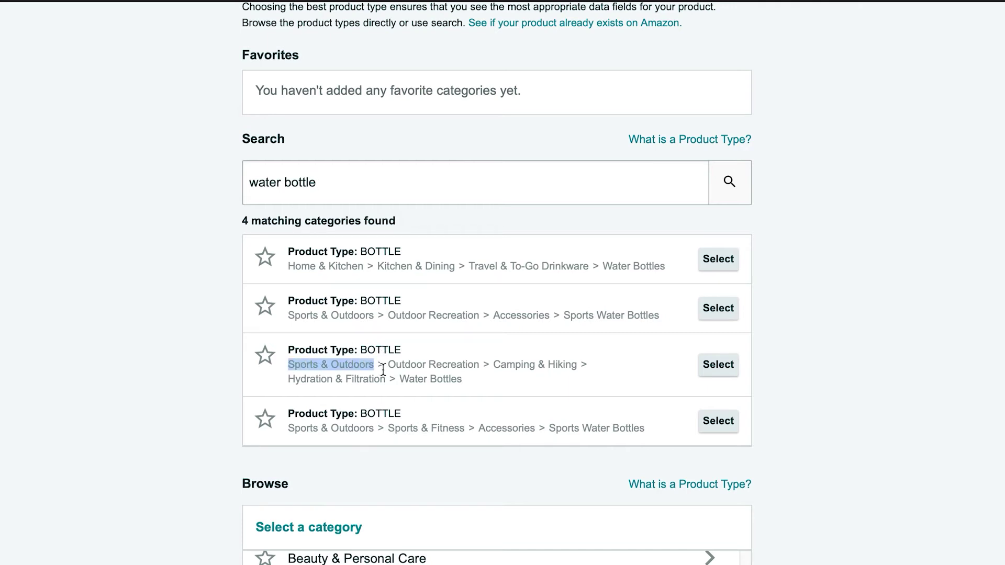
drag(388, 365, 467, 369)
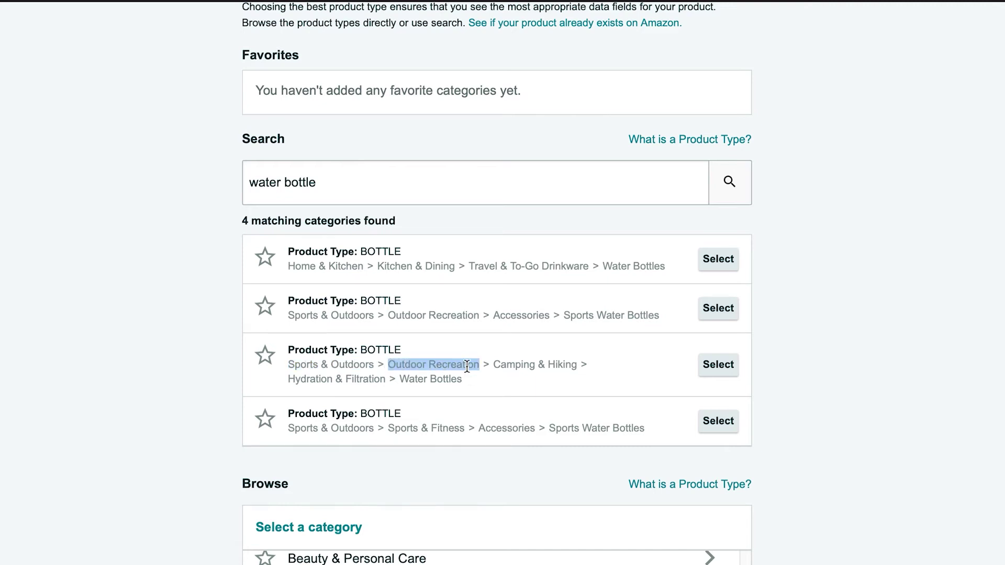
drag(494, 367, 575, 368)
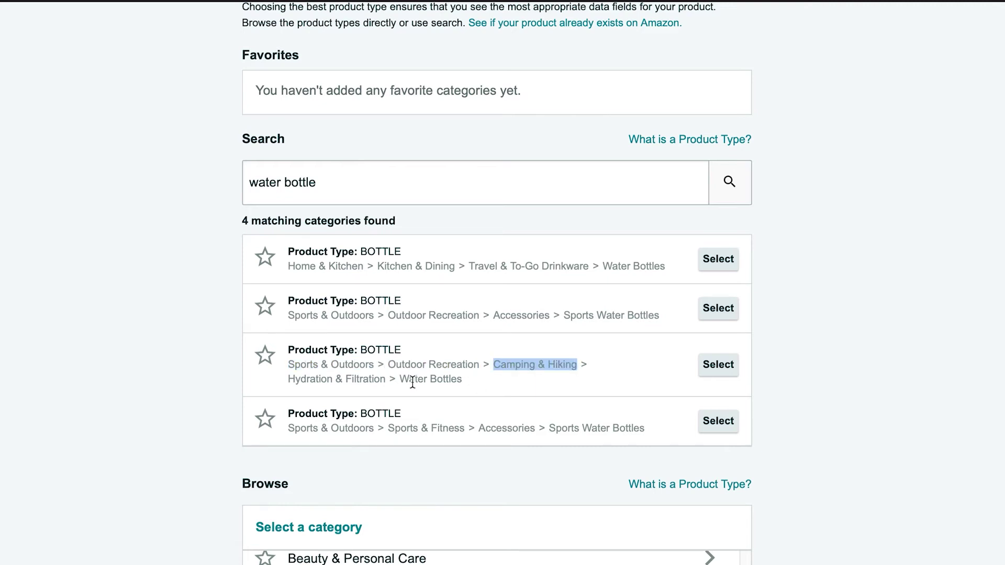
drag(301, 380, 386, 379)
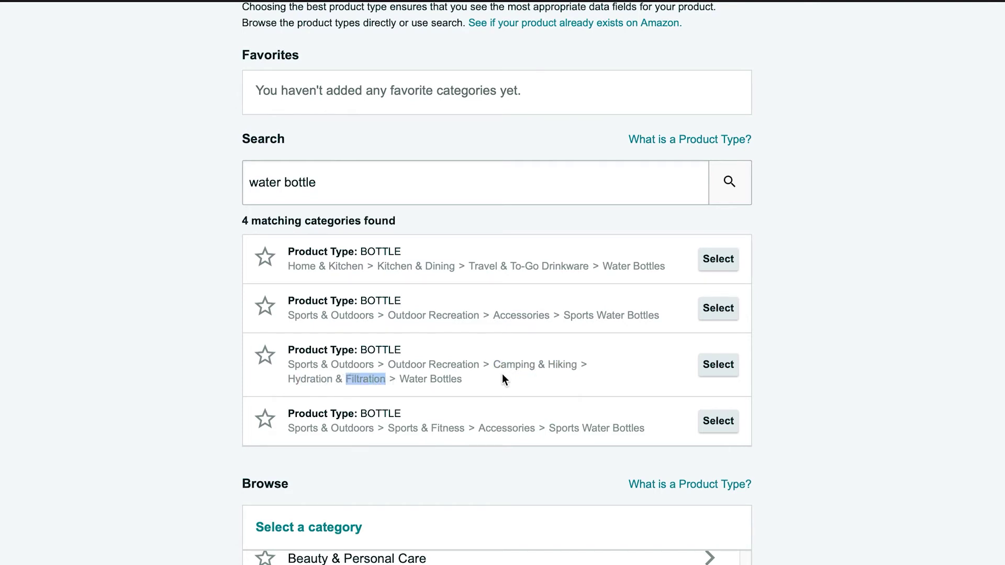
click(485, 377)
drag(515, 364, 421, 379)
click(482, 384)
drag(284, 264, 703, 273)
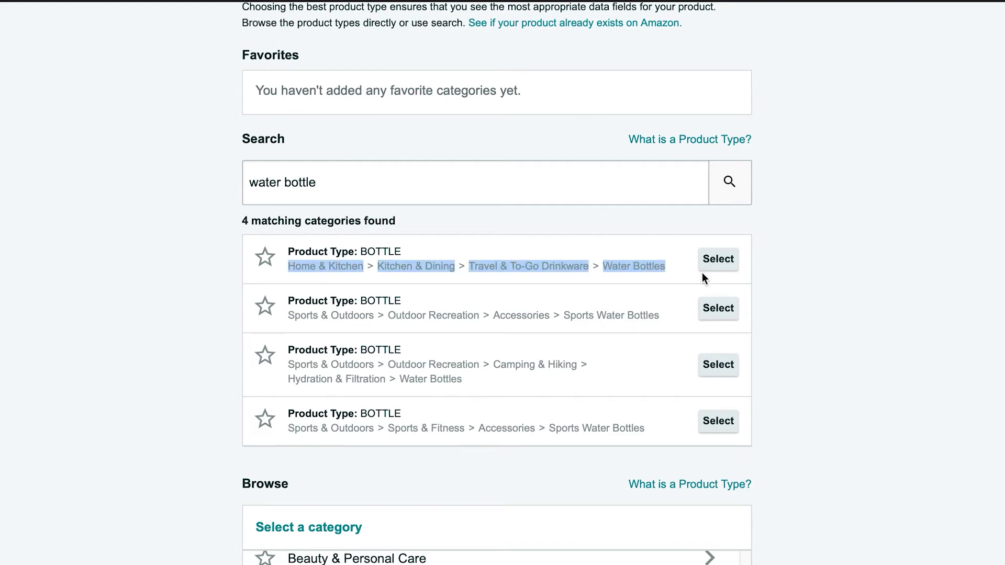
click(683, 271)
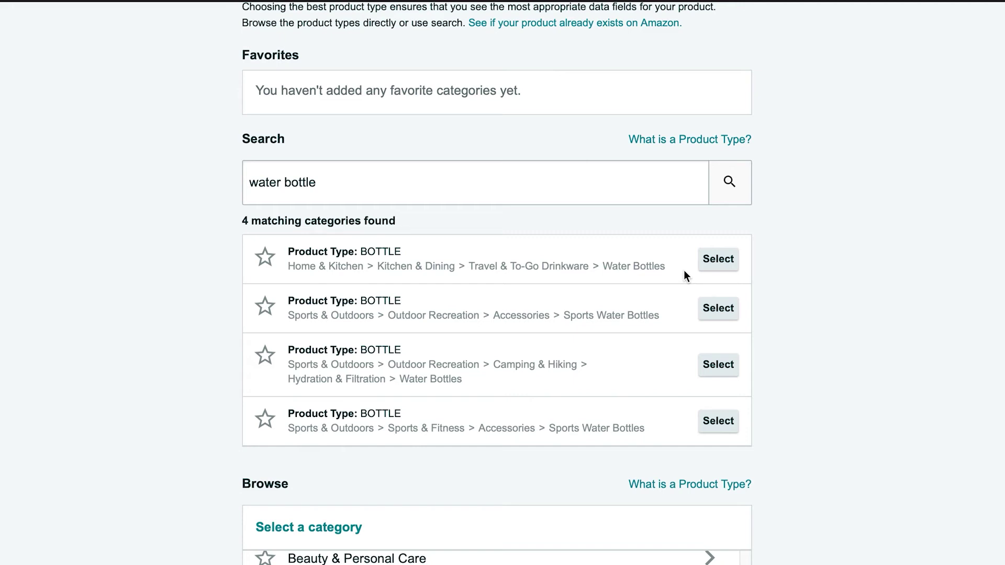
click(727, 264)
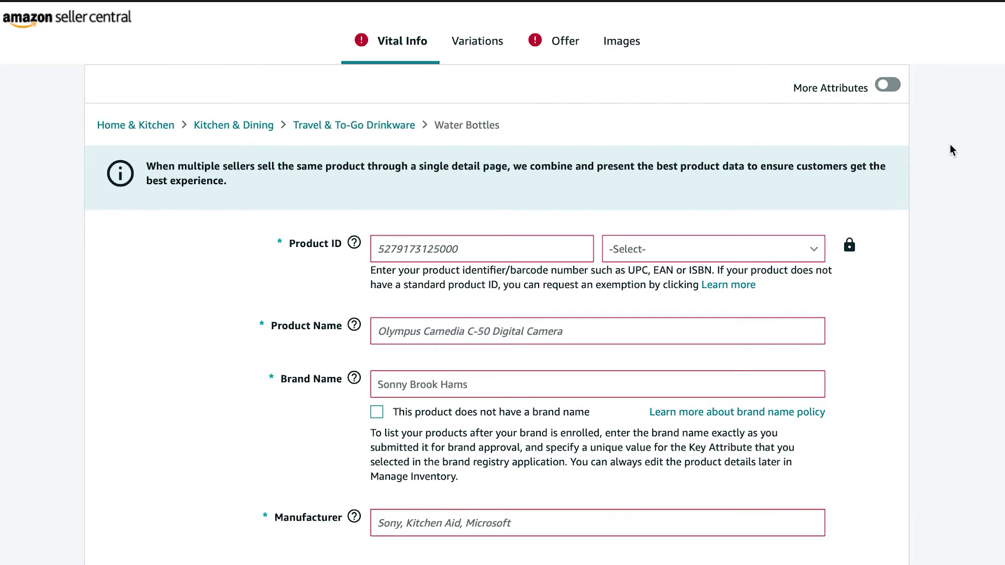
Turn on More Attributes to show every attribute section of the Water Bottles form.
click(887, 86)
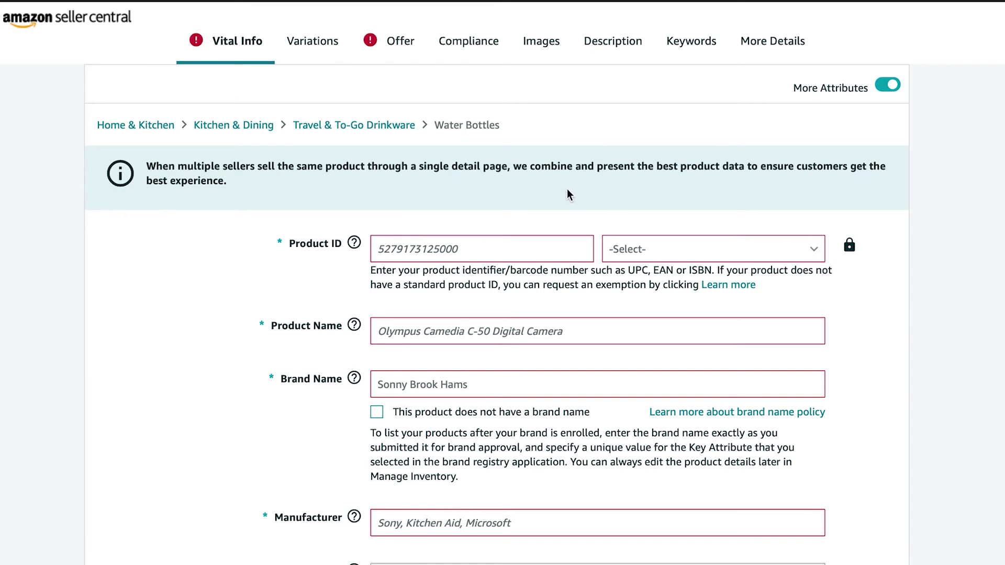
scroll(563, 193, down, 2)
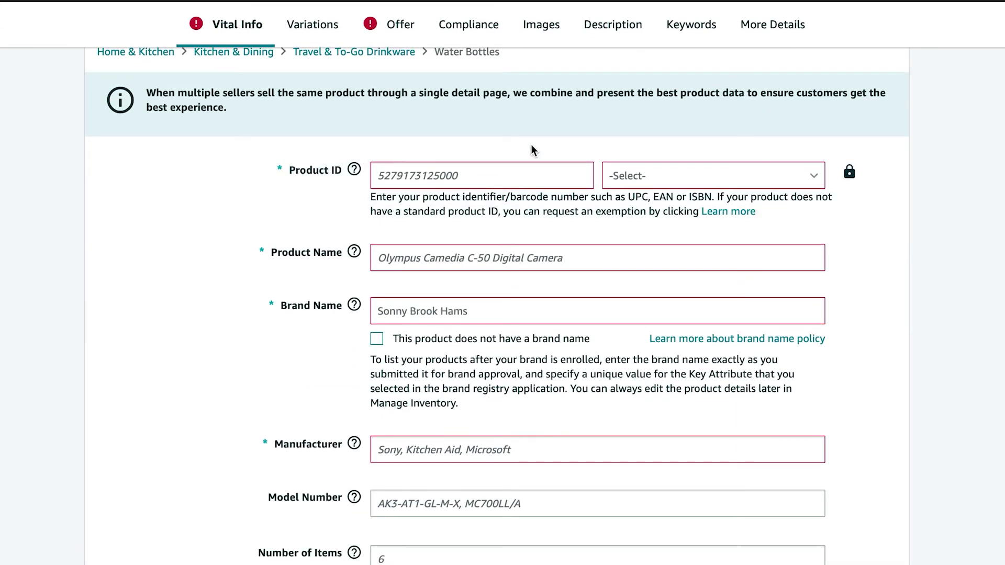
scroll(534, 144, down, 1)
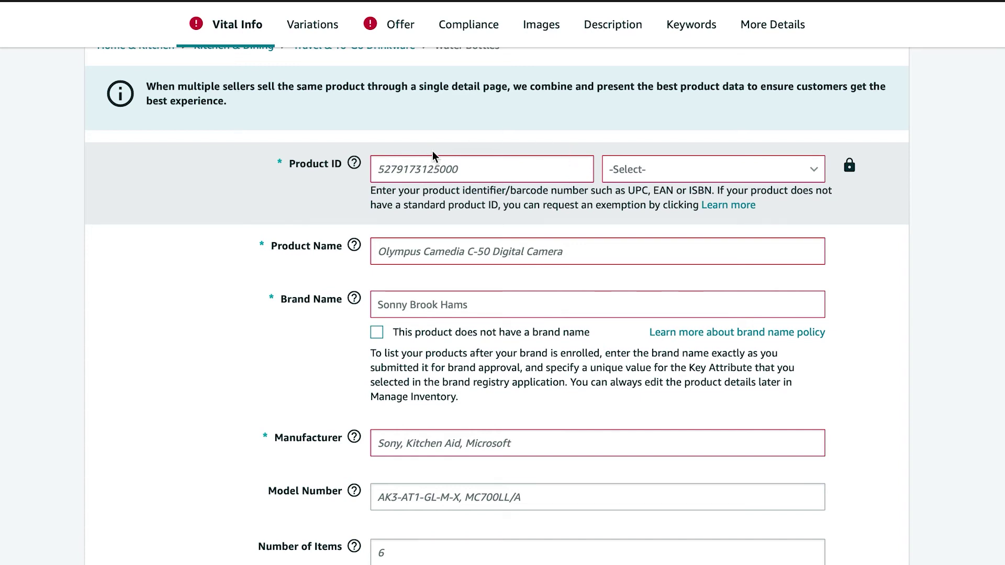
mouse_move(355, 169)
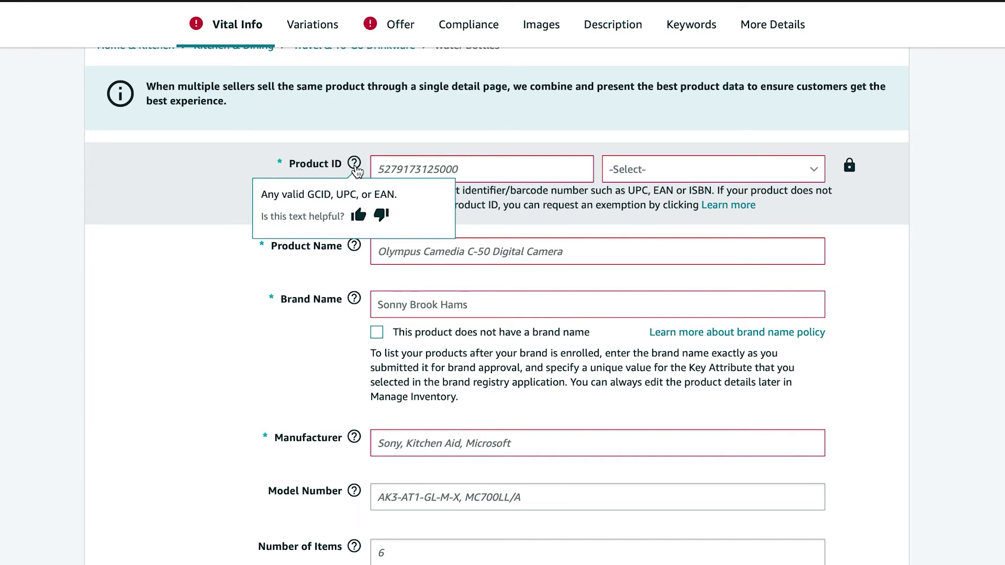
mouse_move(355, 253)
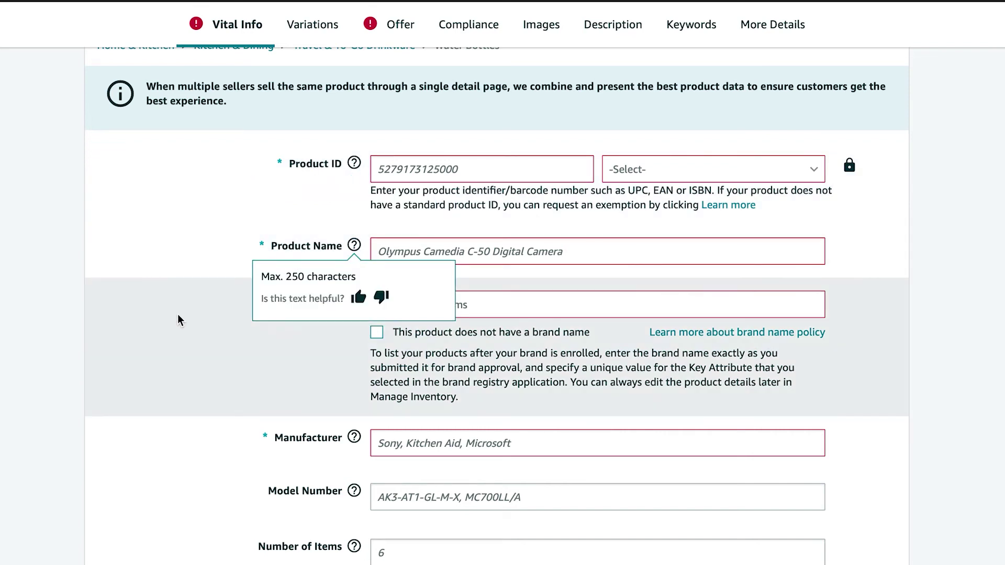
scroll(889, 269, down, 2)
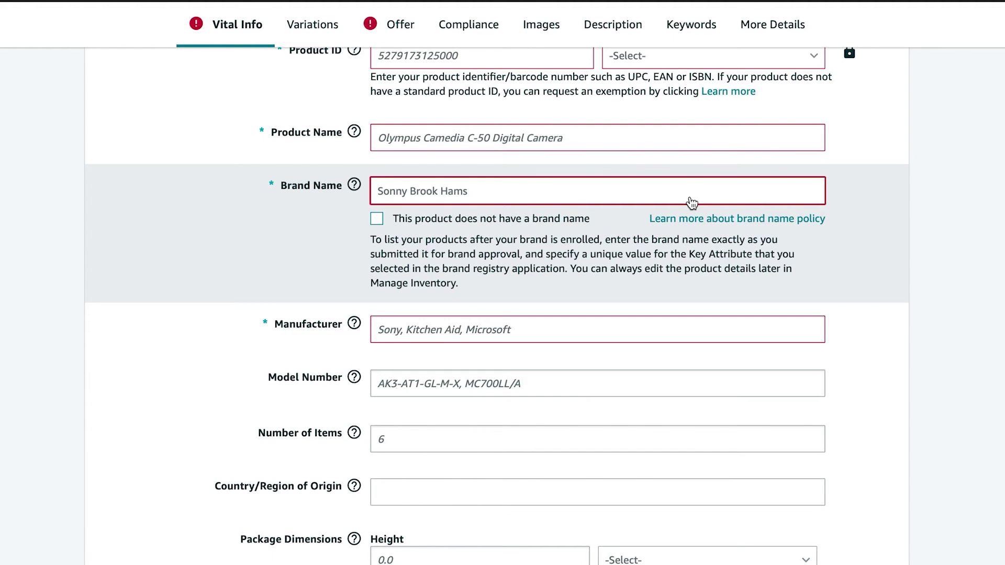
mouse_move(354, 185)
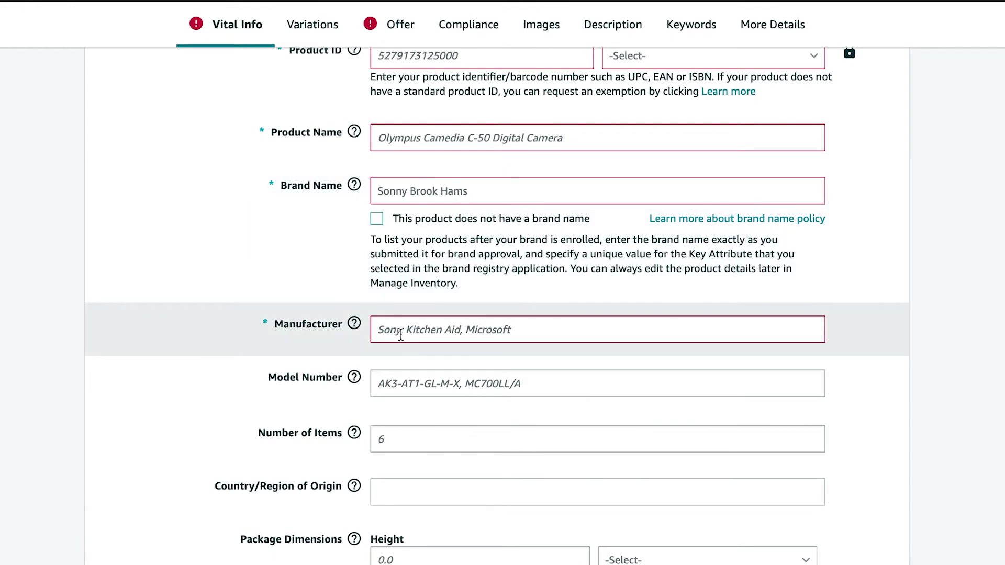
scroll(402, 335, up, 4)
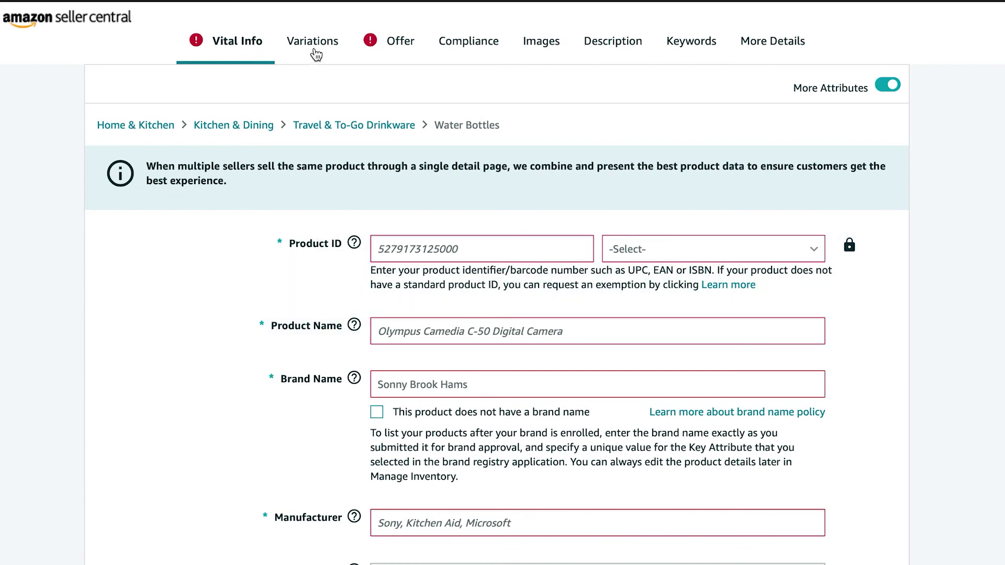
click(316, 47)
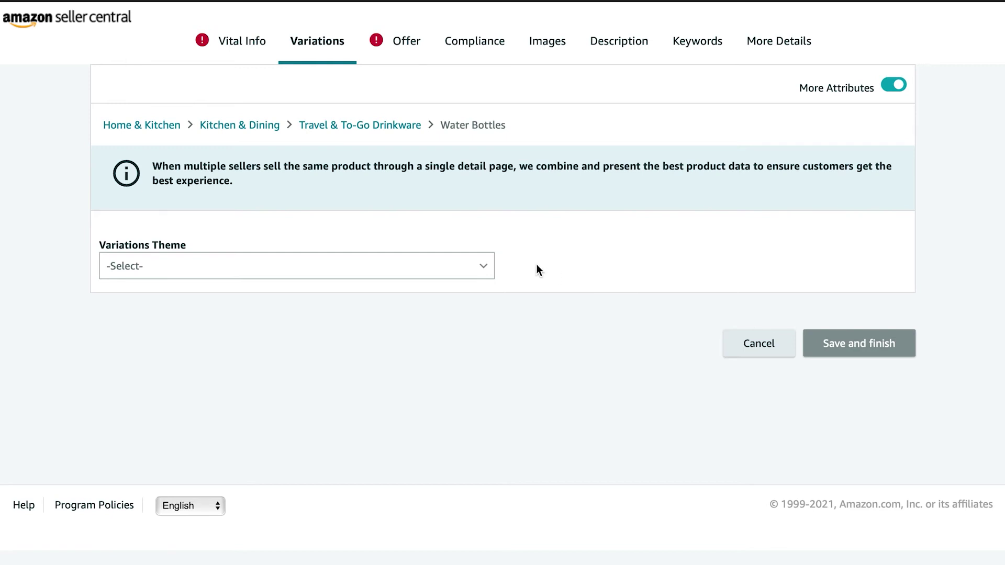
Pick SizeColor from the Variations Theme dropdown.
click(469, 276)
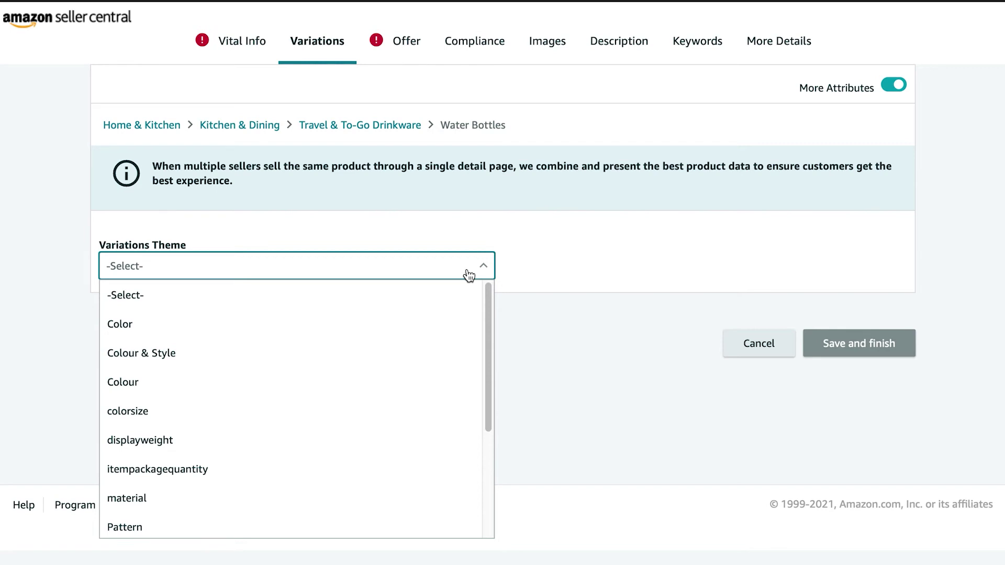
scroll(442, 336, down, 2)
scroll(442, 337, down, 2)
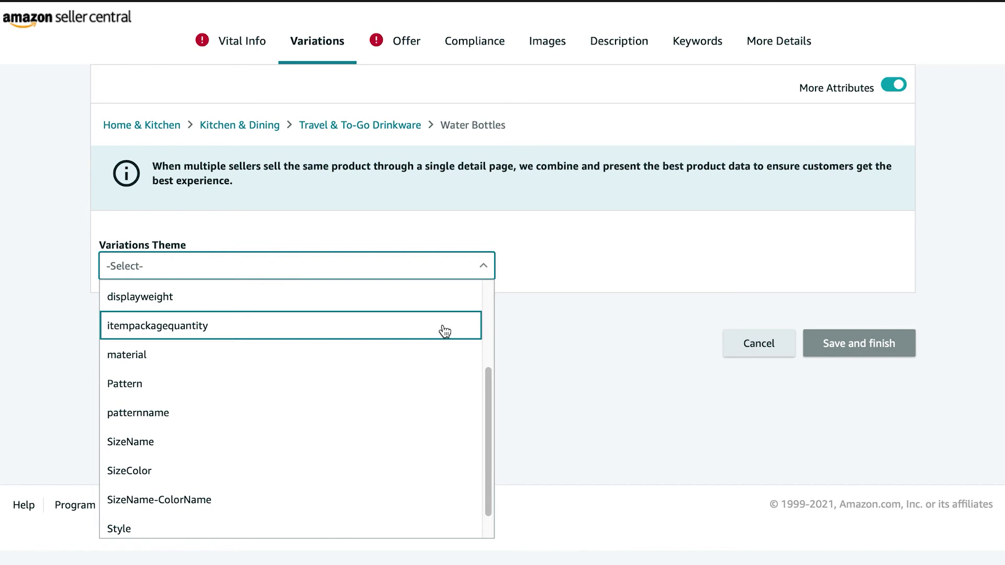
click(572, 221)
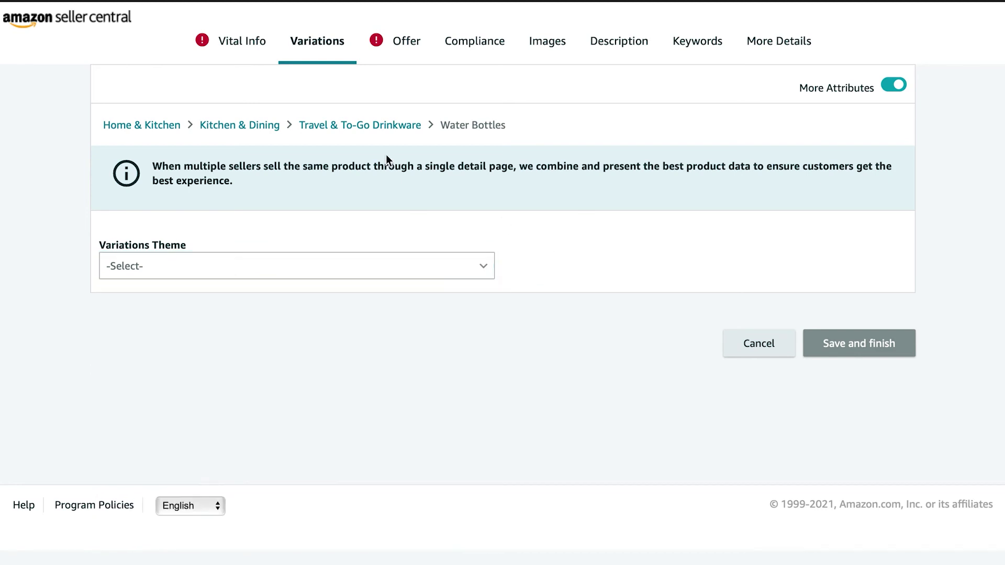
click(482, 266)
scroll(413, 353, down, 3)
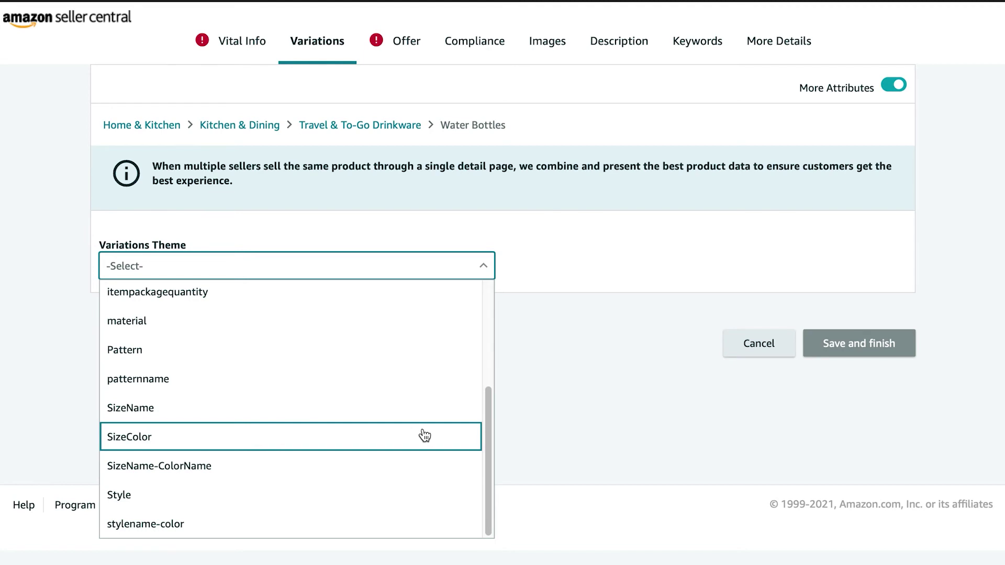
click(418, 437)
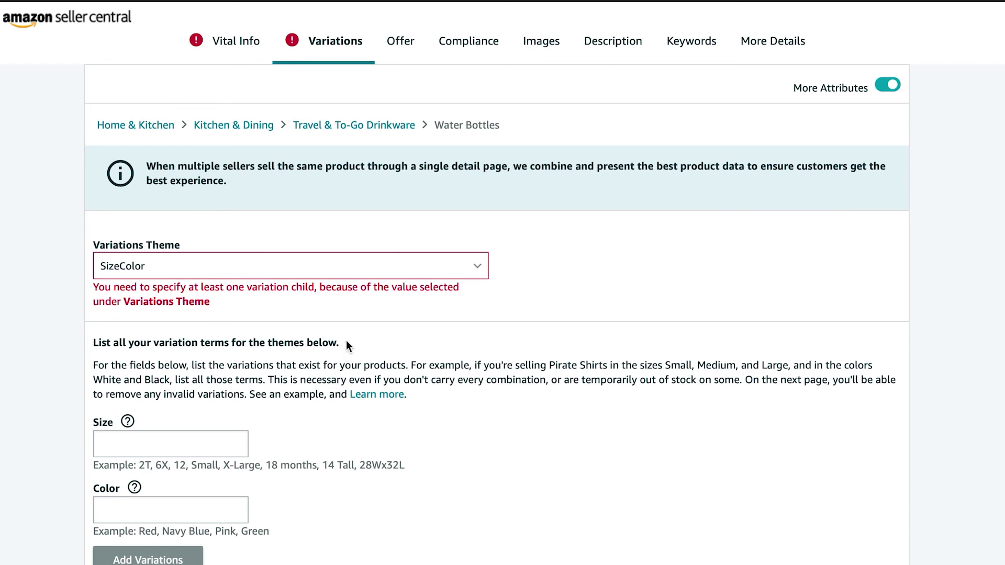
click(378, 265)
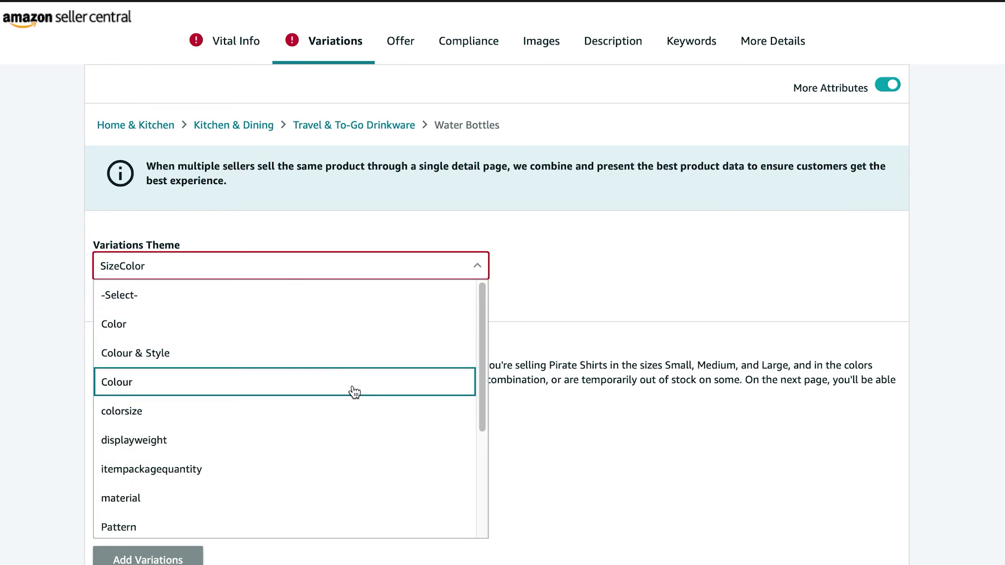
scroll(351, 400, down, 1)
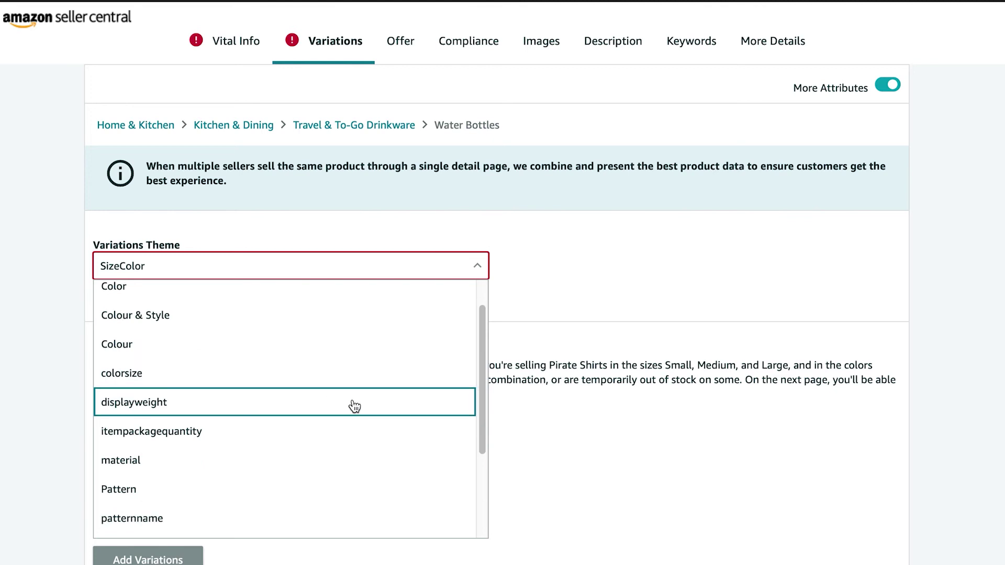
scroll(354, 407, down, 1)
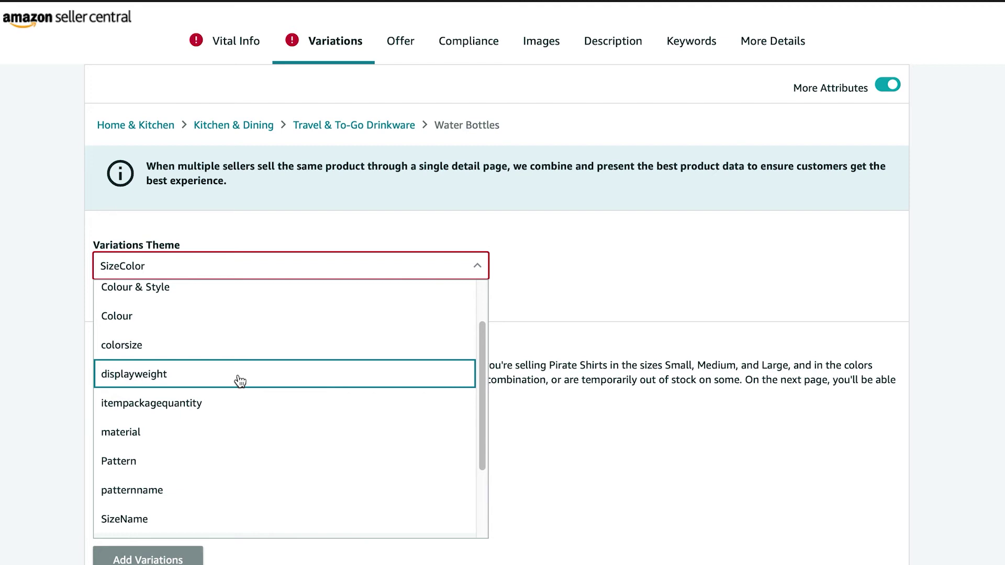
scroll(314, 380, down, 2)
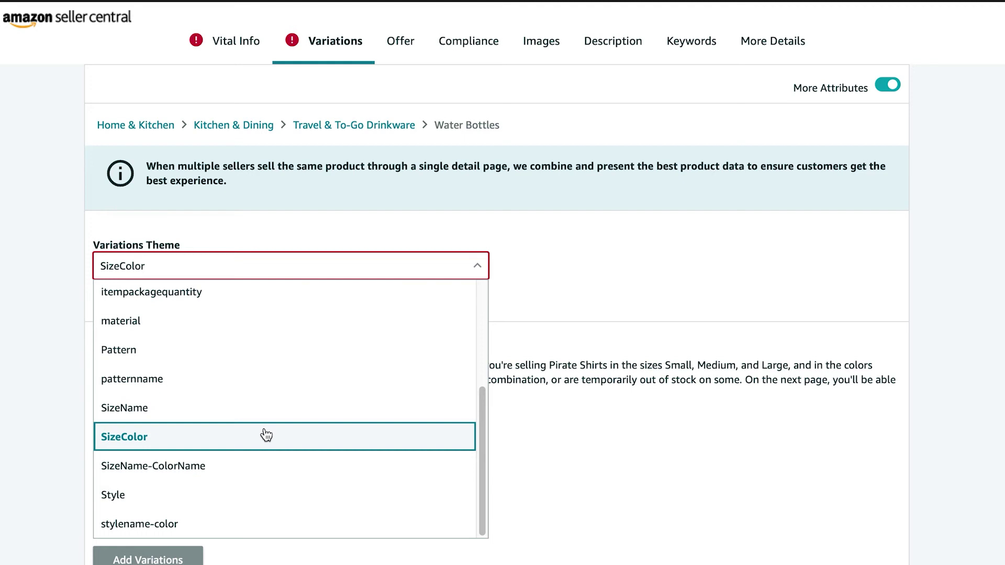
scroll(266, 435, up, 3)
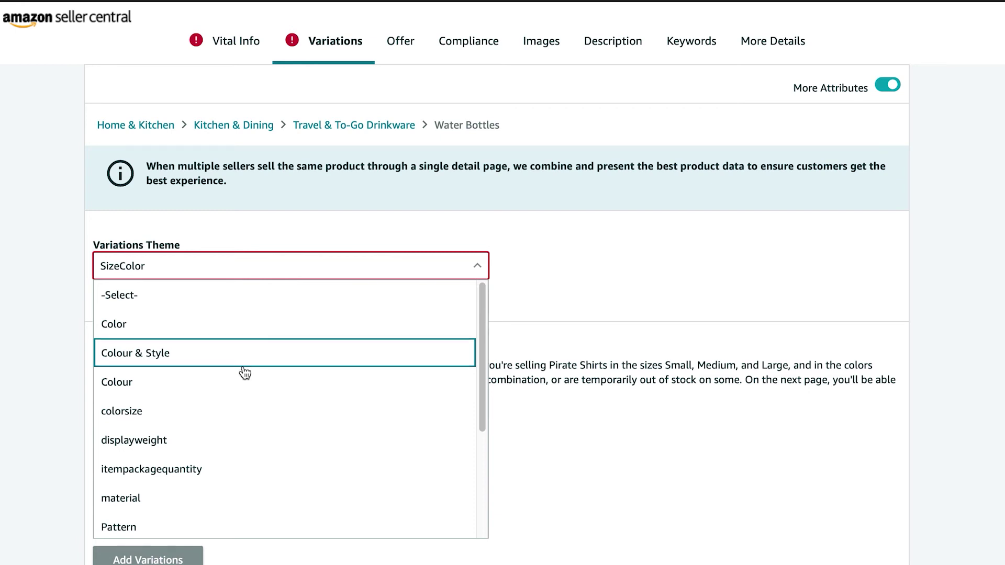
scroll(246, 387, down, 5)
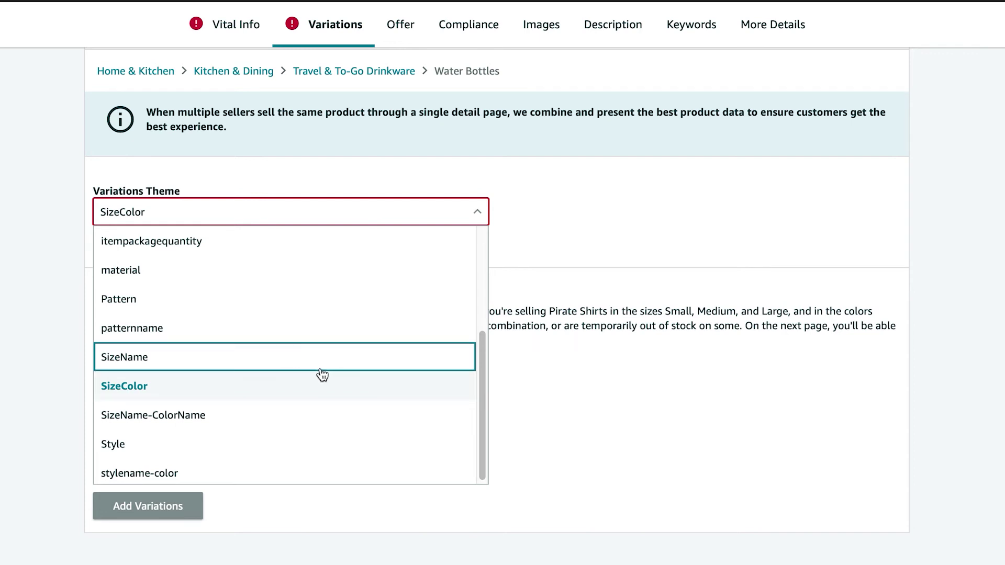
scroll(321, 369, up, 2)
scroll(322, 370, up, 4)
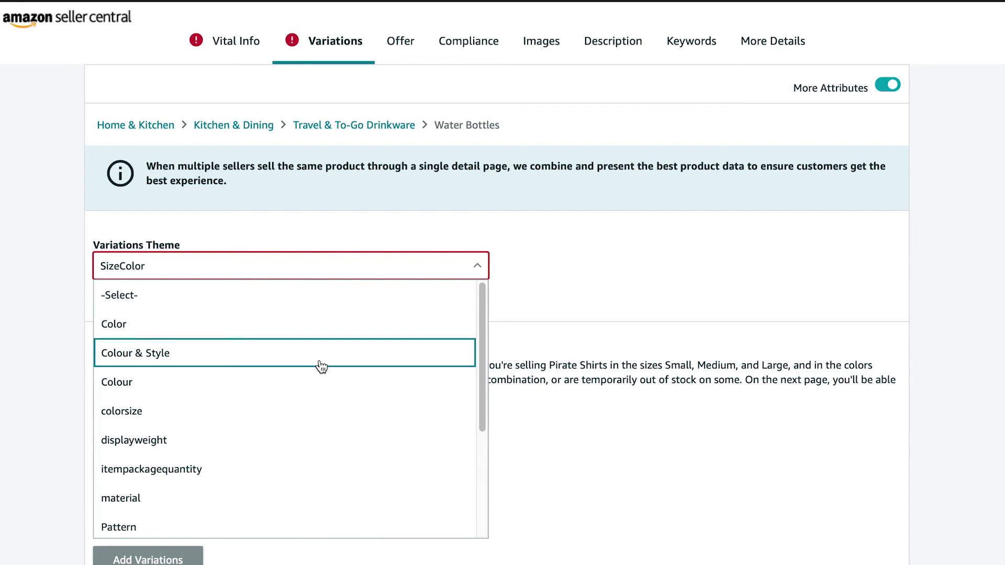
click(486, 233)
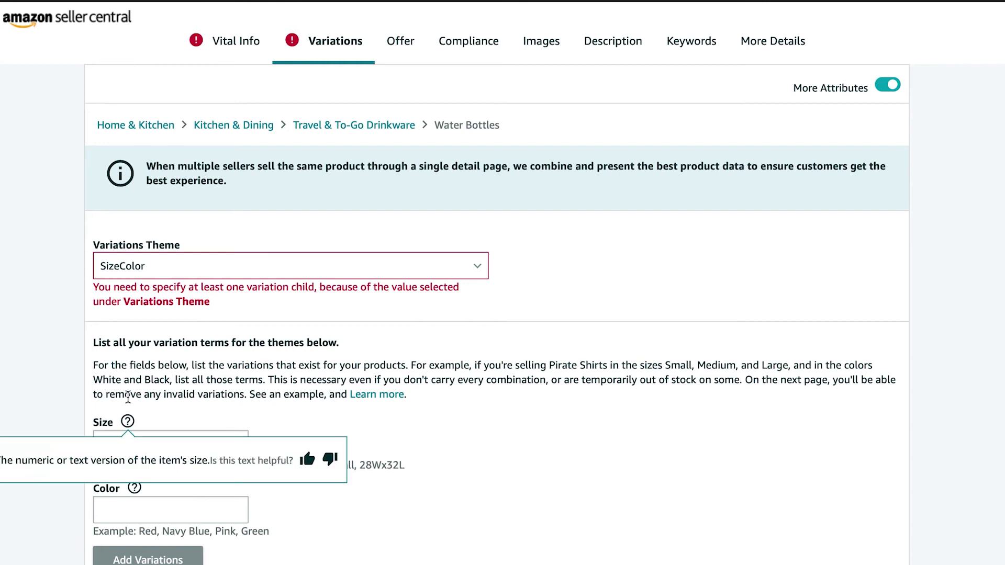
scroll(180, 426, down, 1)
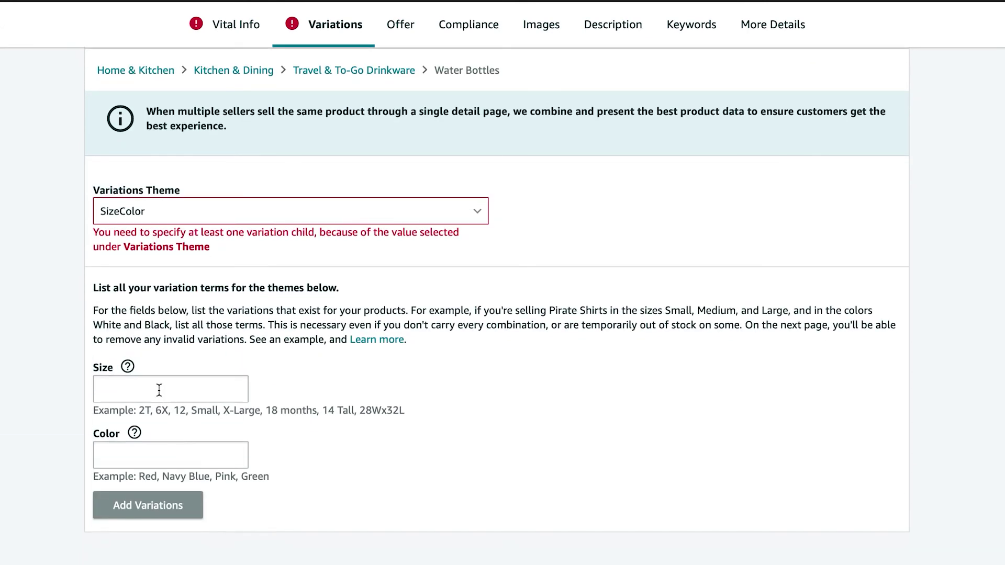
Enter the sizes Small, Medium and Large.
click(160, 390)
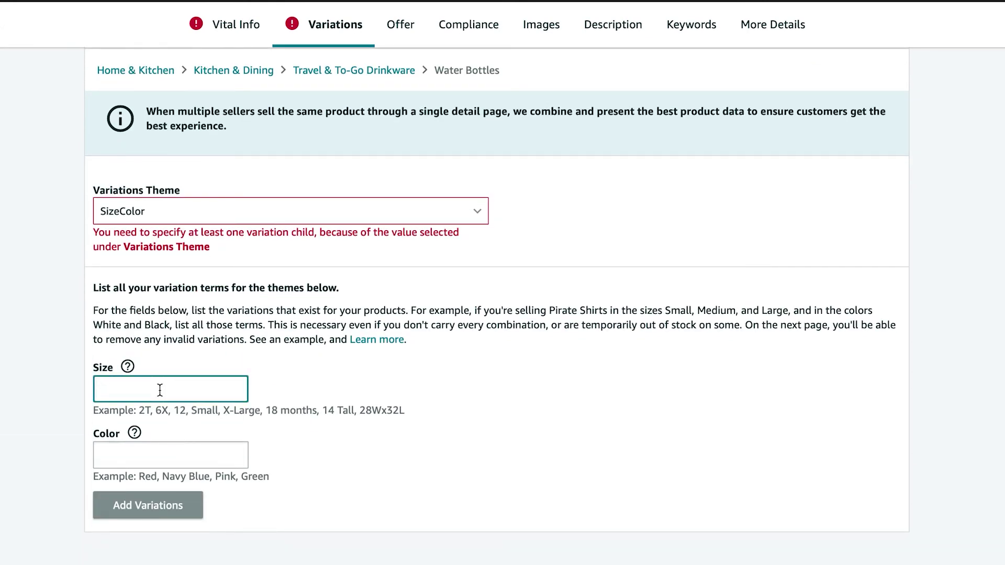
text(Small)
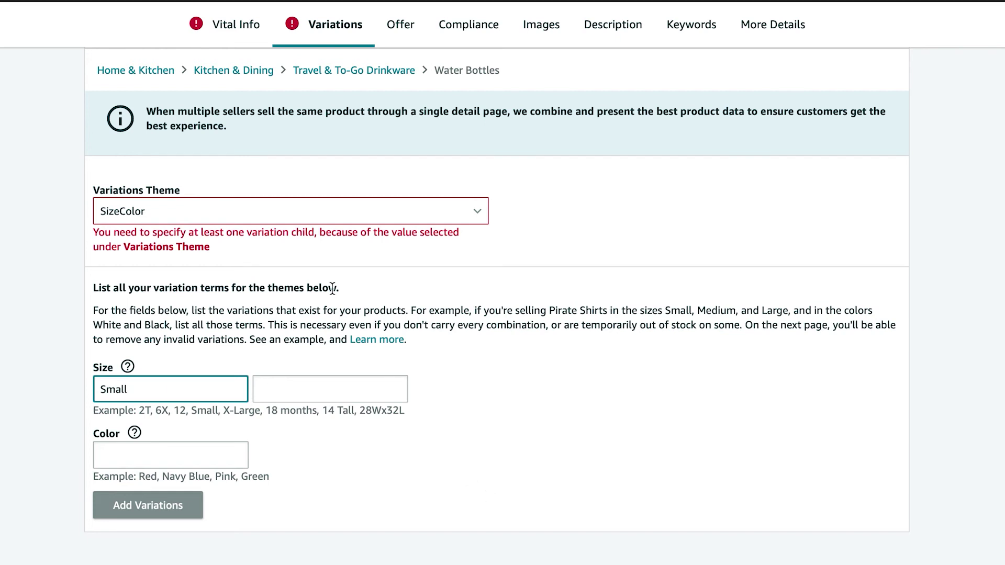
click(336, 387)
text(M)
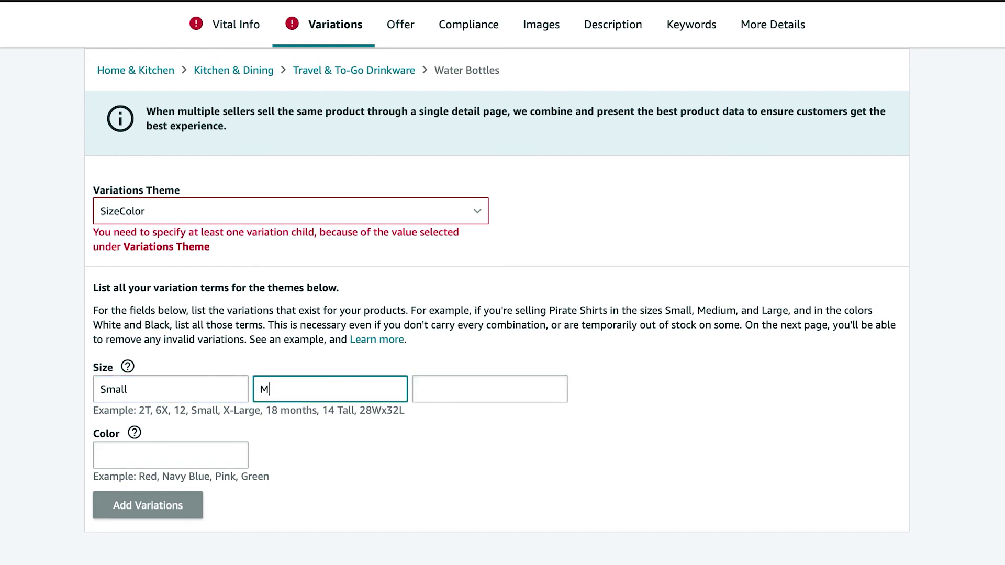
text(edium)
click(469, 394)
text(Large)
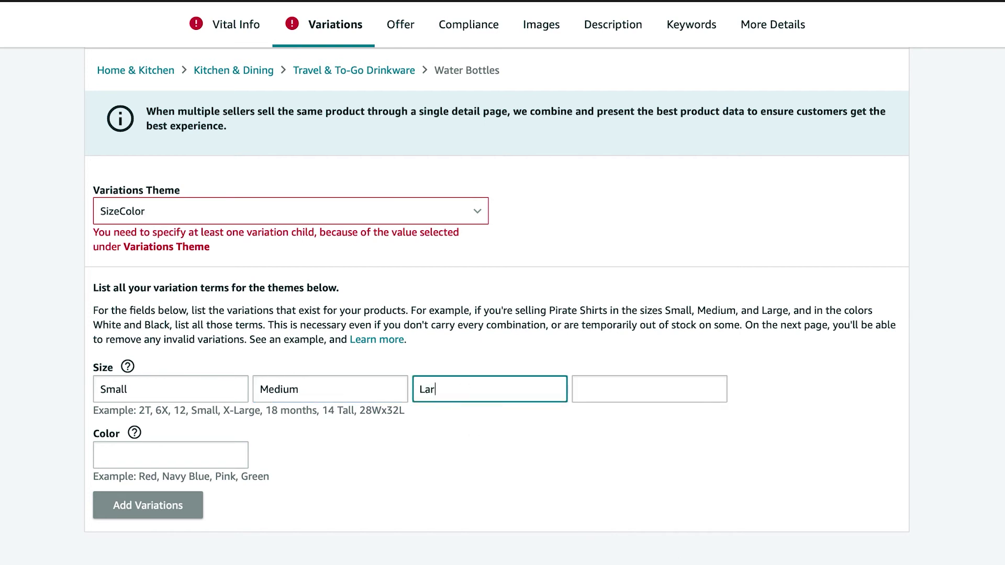
Enter colours Bright Yellow, Funky Green and Ocean Blue, then generate the variations.
click(246, 461)
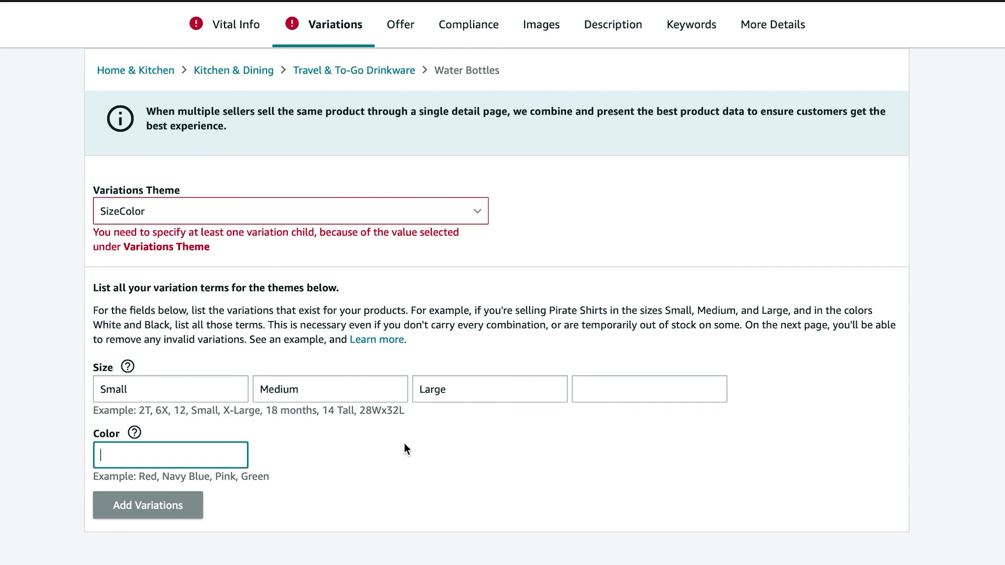
text(B)
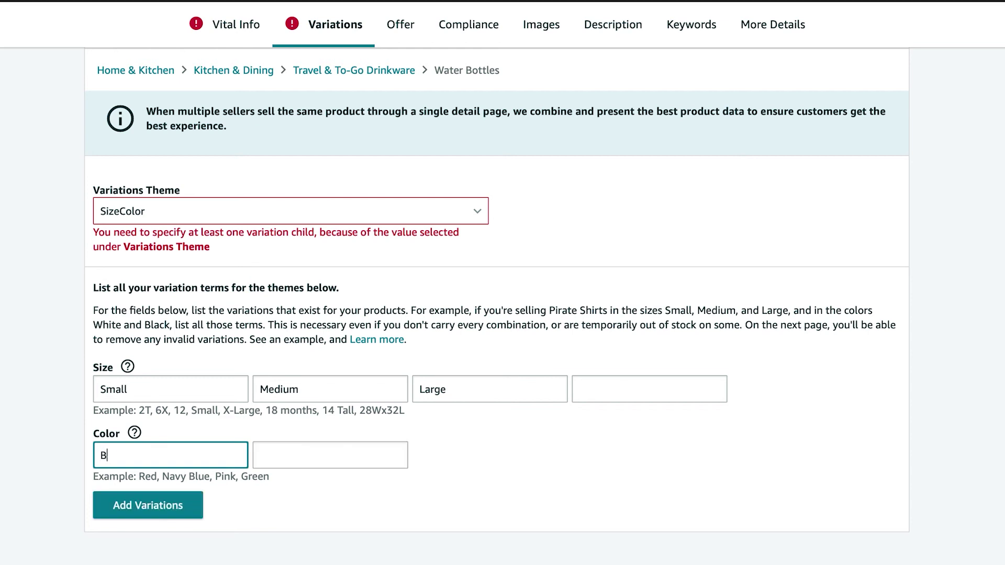
text(right Yellow)
click(366, 457)
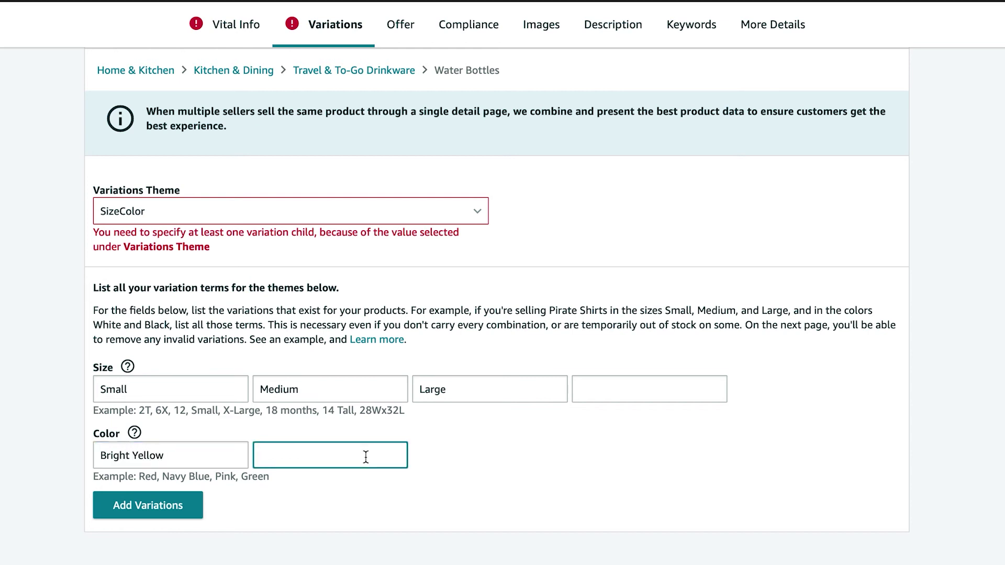
text(Funky )
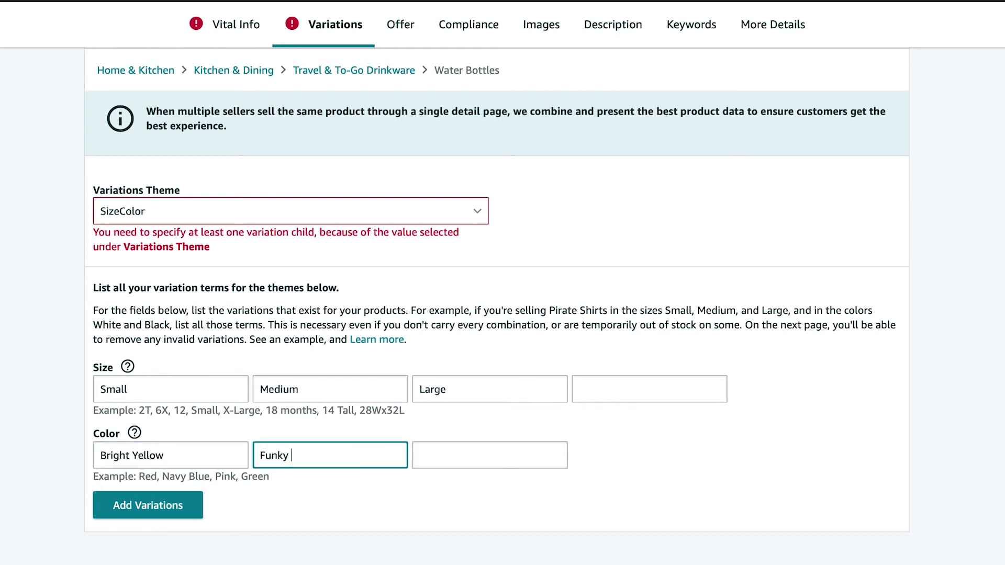
text(Green)
click(427, 459)
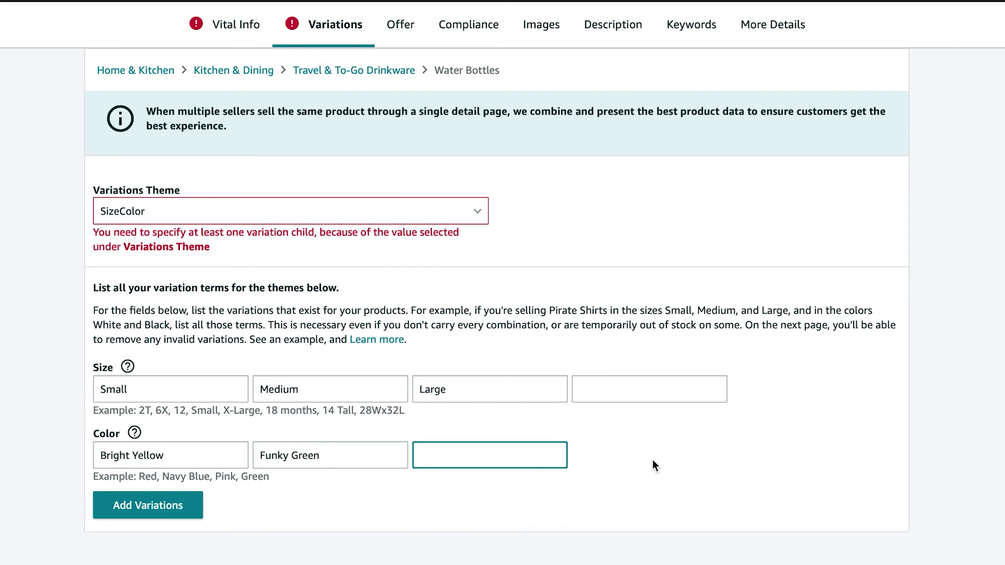
text(Ocean)
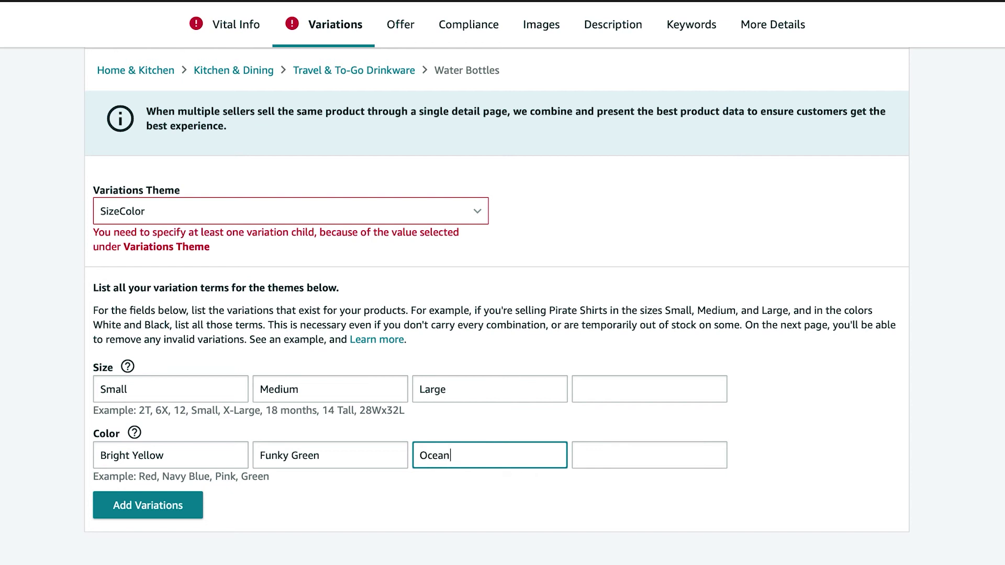
text( Blue)
click(184, 508)
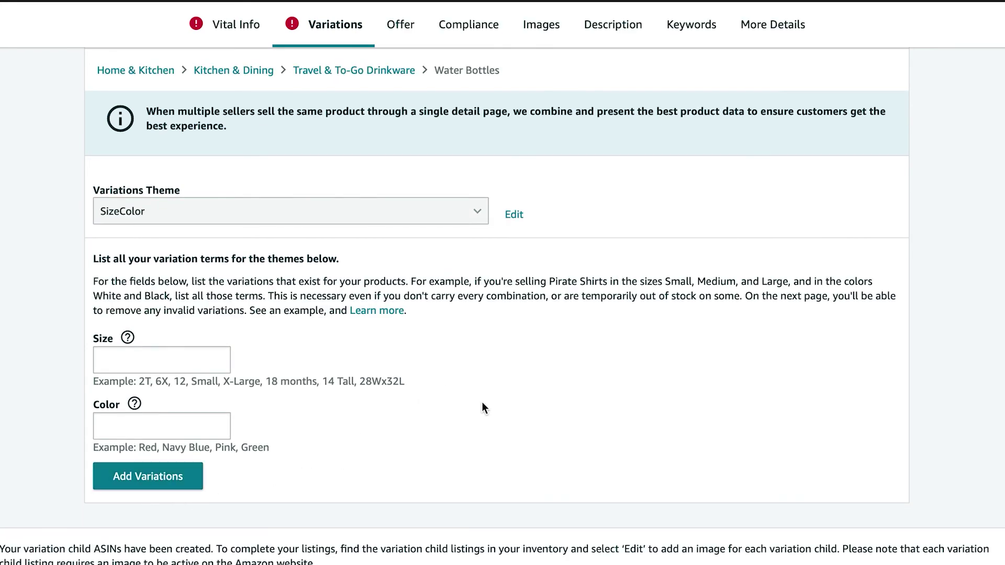
In the nine-row variation grid, open the Small / Bright Yellow row's Color Map dropdown.
scroll(482, 397, down, 10)
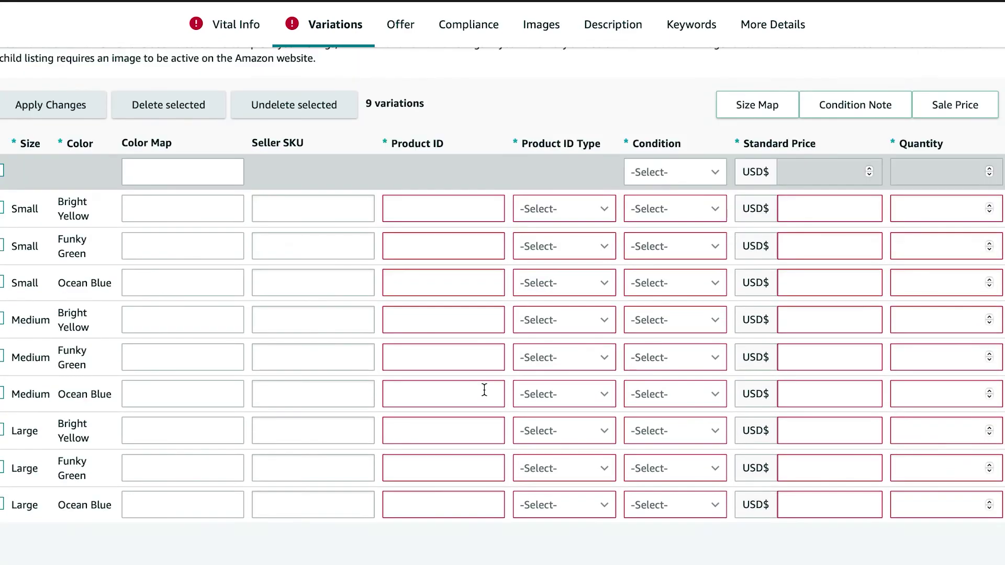
click(185, 224)
click(356, 150)
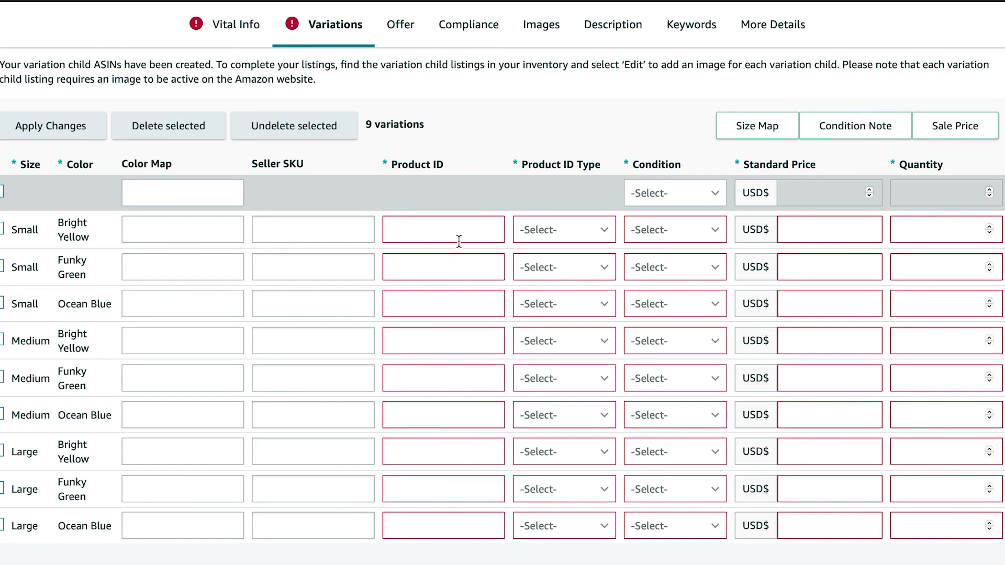
click(214, 240)
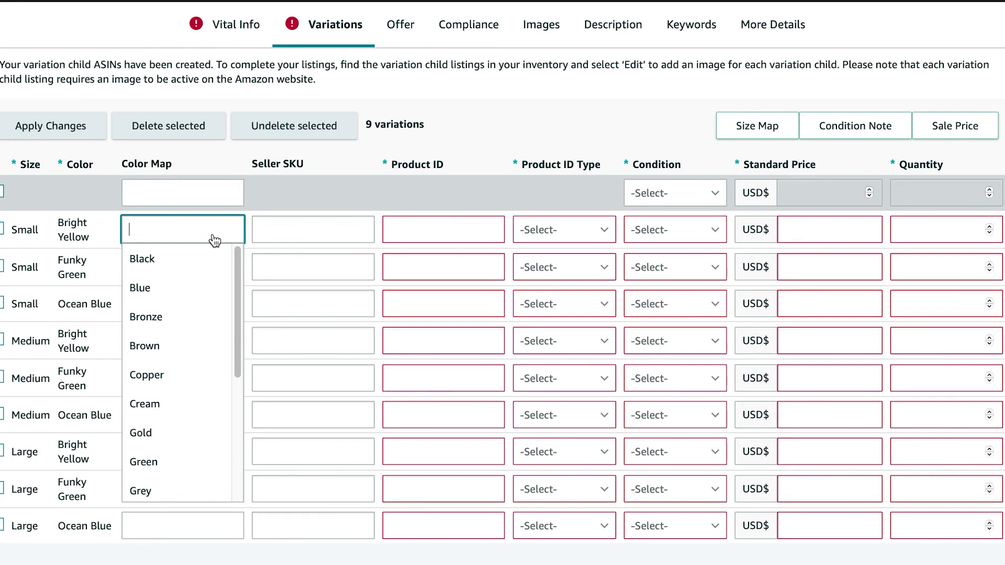
Set the Small Bright Yellow row's Color Map to Yellow.
text(Ye)
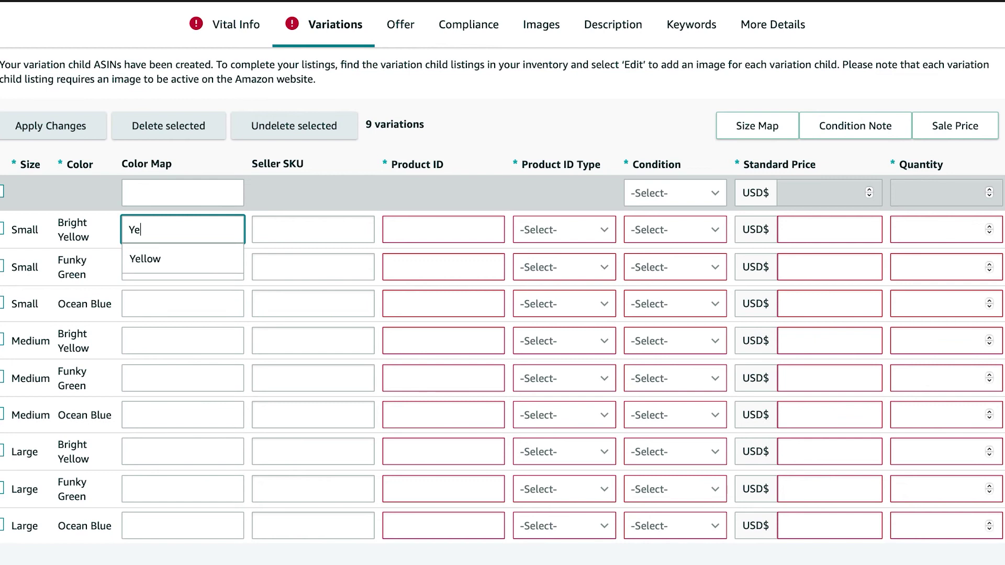
text(llow)
click(189, 262)
click(292, 239)
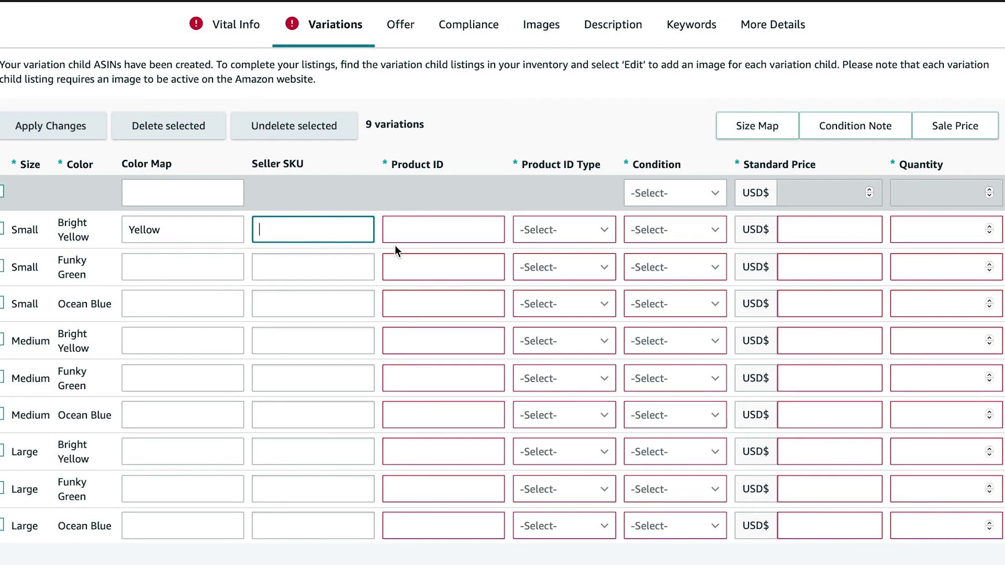
Set the first row's Product ID Type to UPC.
click(429, 233)
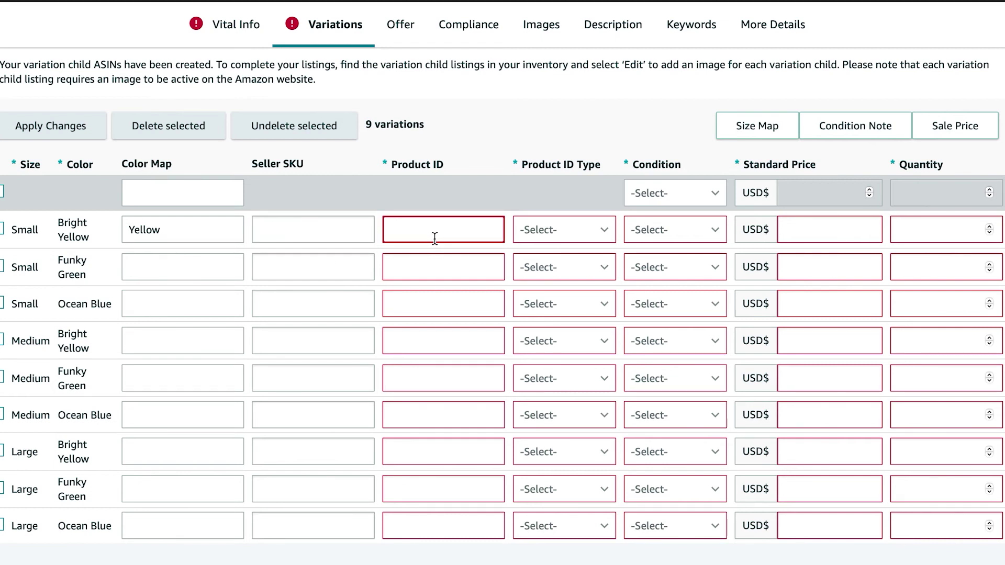
click(537, 237)
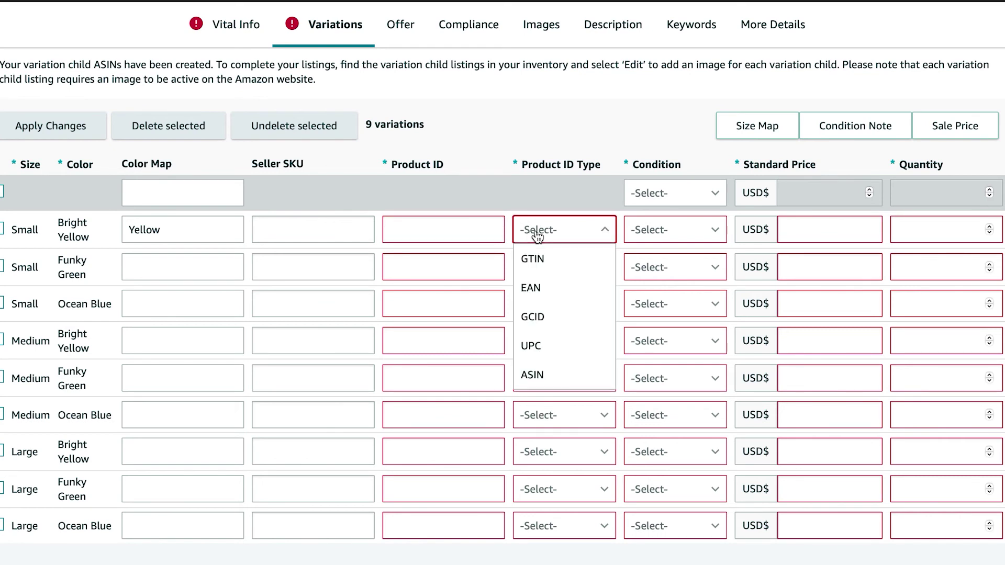
click(550, 355)
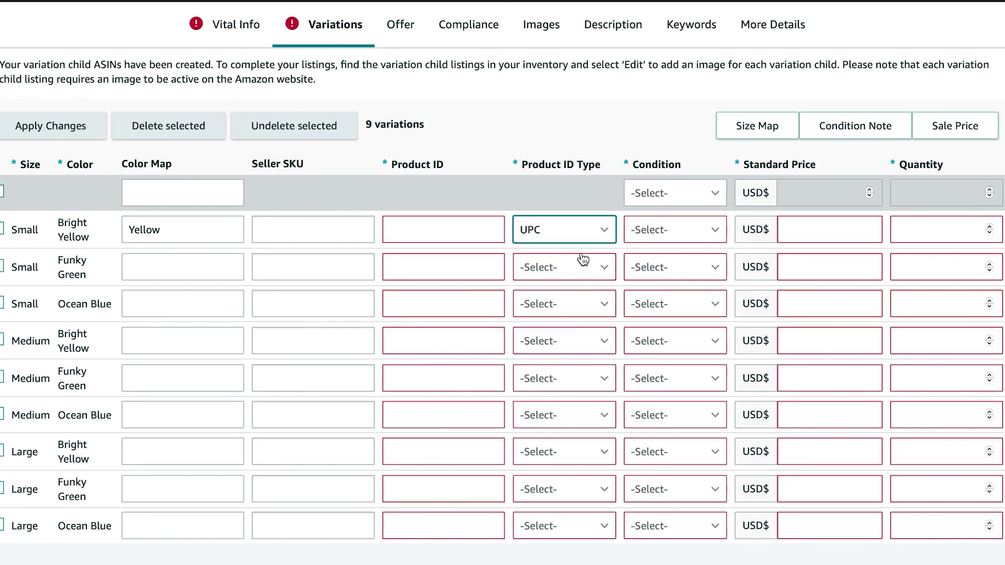
click(587, 231)
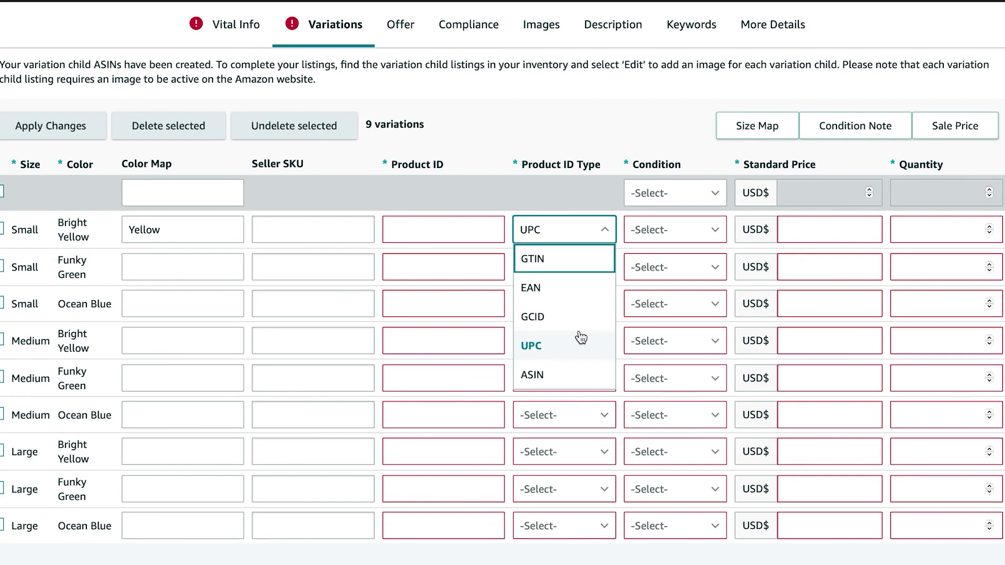
click(567, 376)
click(565, 231)
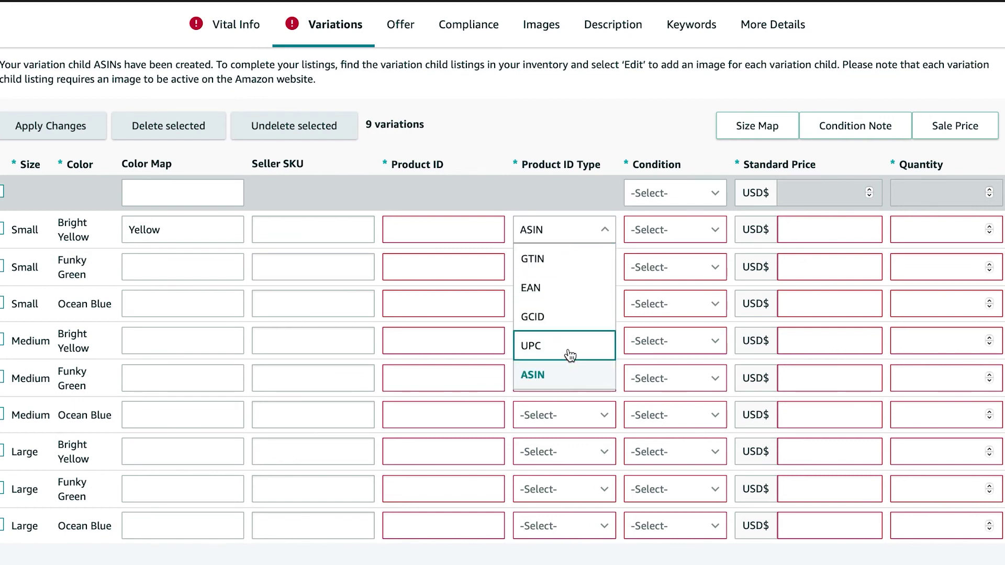
click(570, 355)
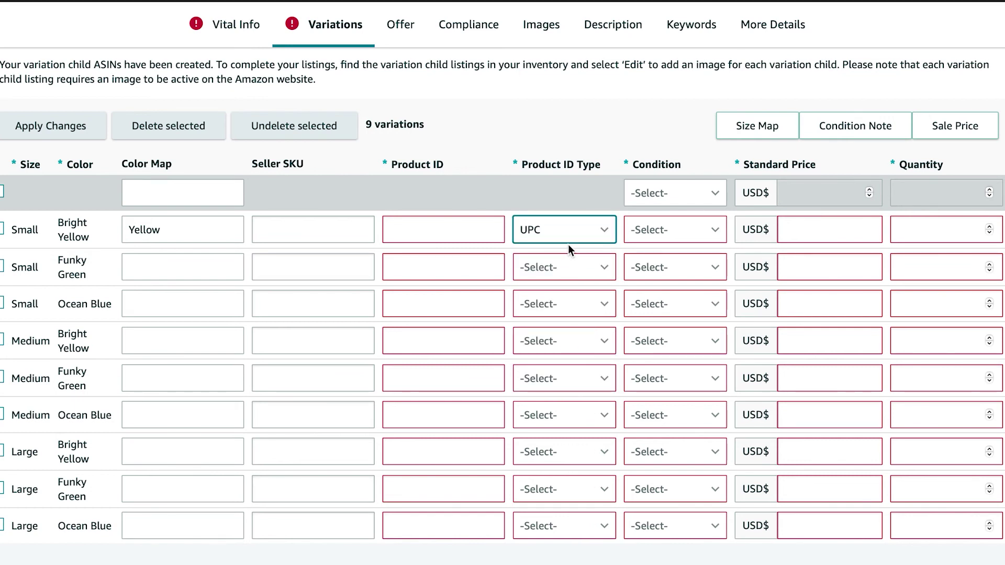
click(672, 237)
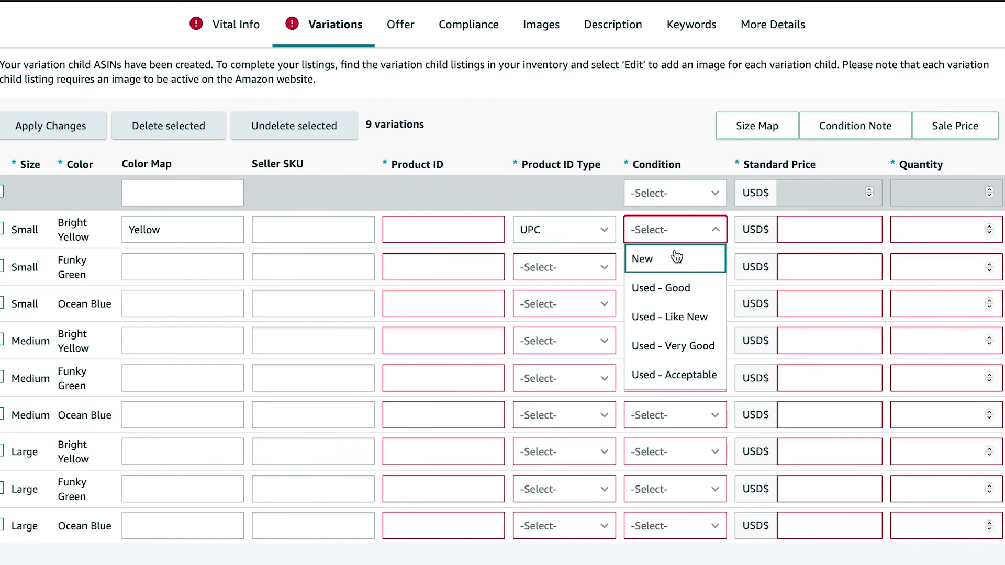
Choose New as the first row's Condition and enter 0 for its Quantity.
click(677, 257)
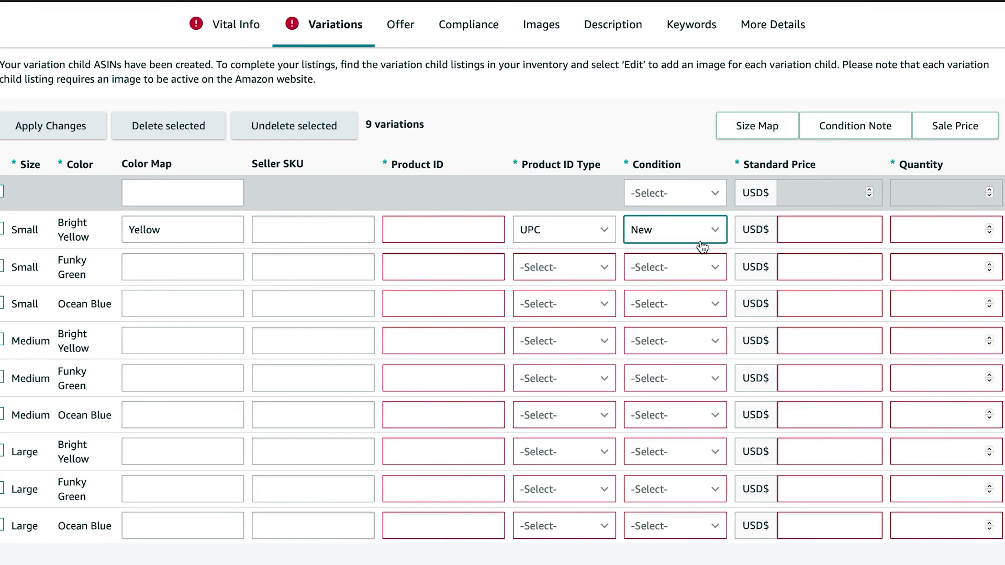
click(810, 231)
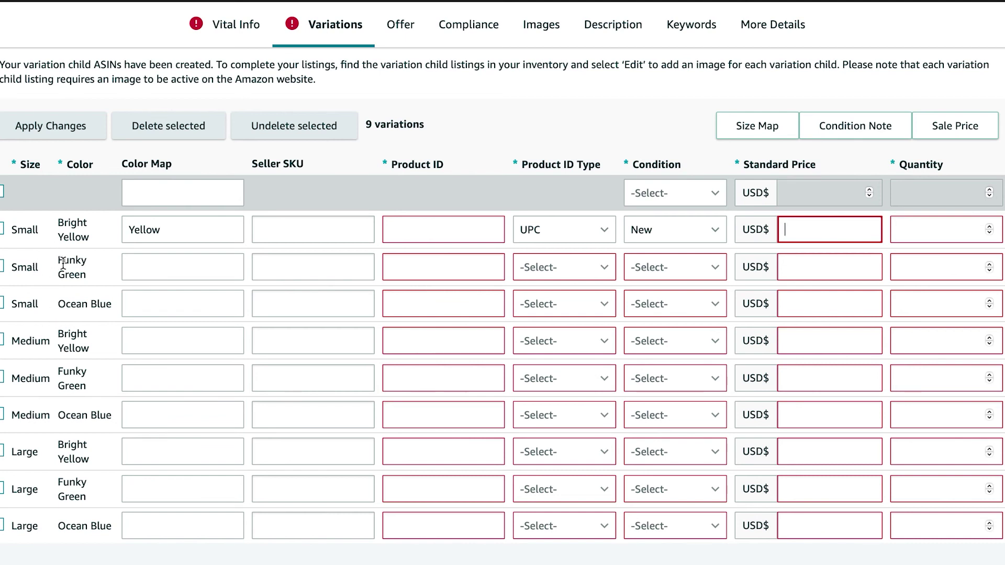
click(129, 261)
click(900, 234)
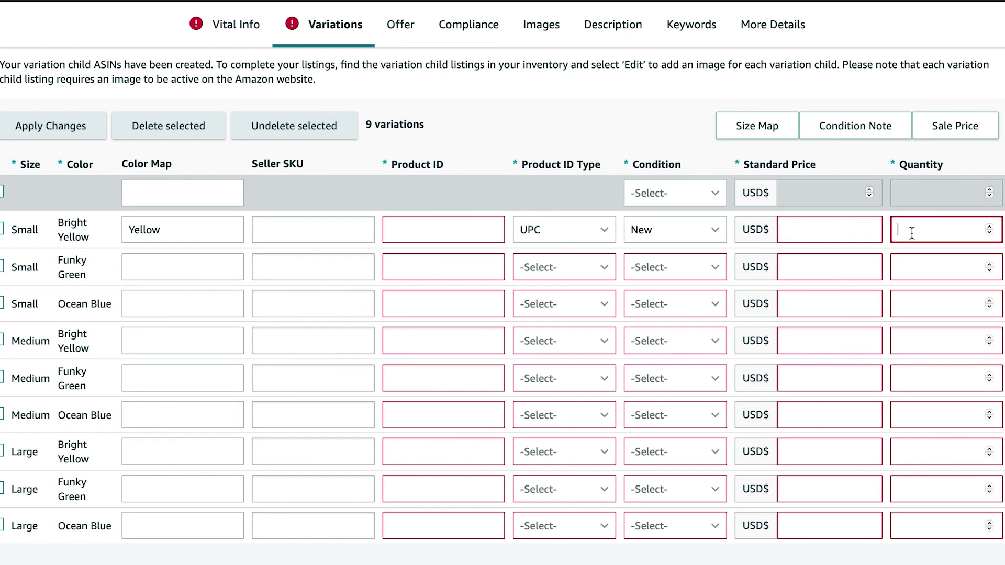
text(0)
scroll(944, 274, down, 2)
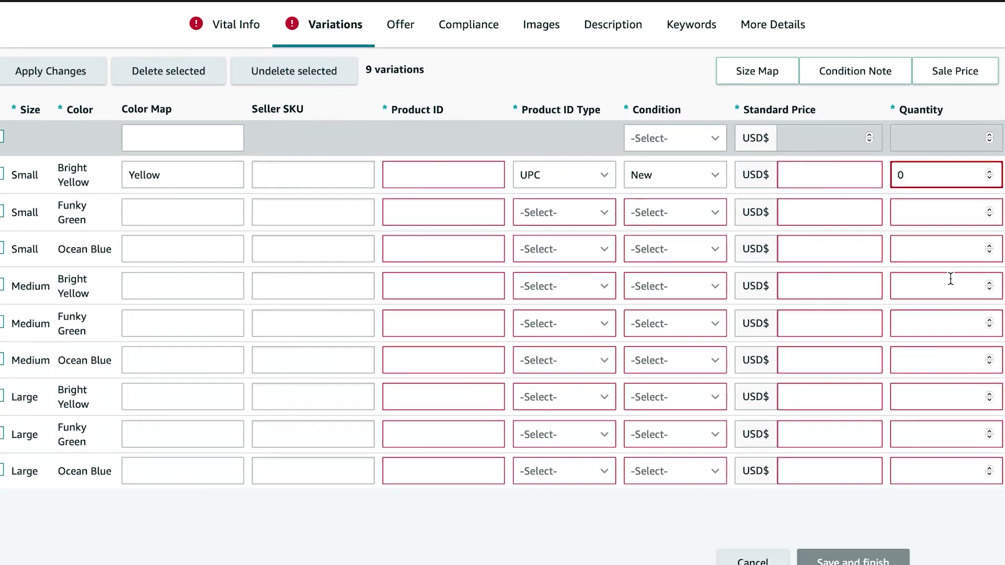
scroll(950, 278, down, 5)
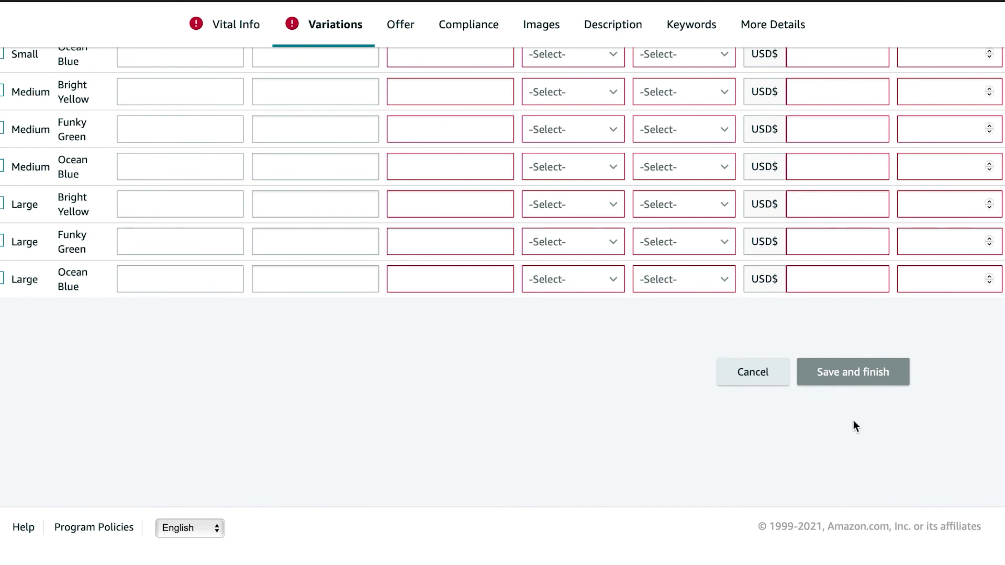
scroll(959, 428, up, 3)
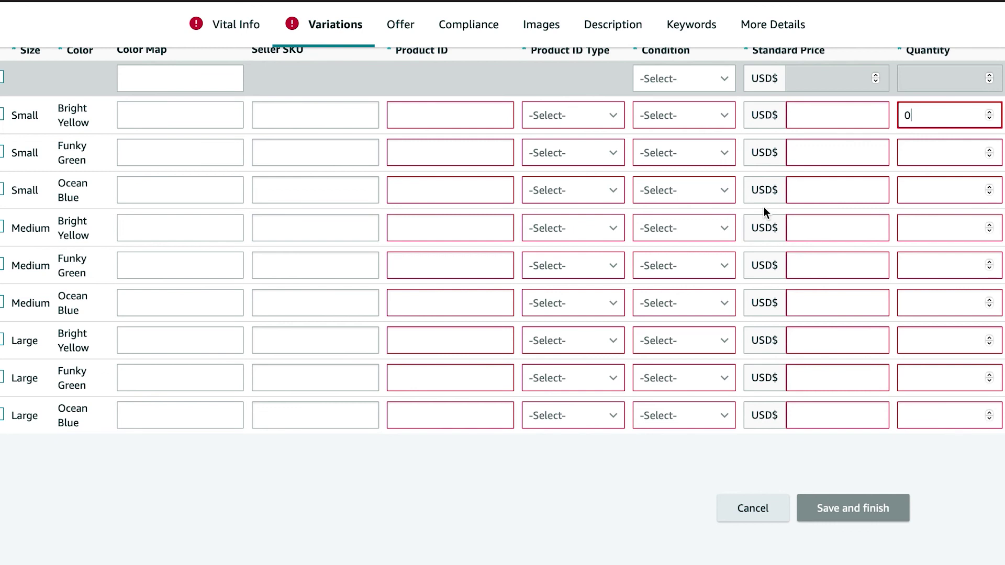
scroll(924, 408, down, 3)
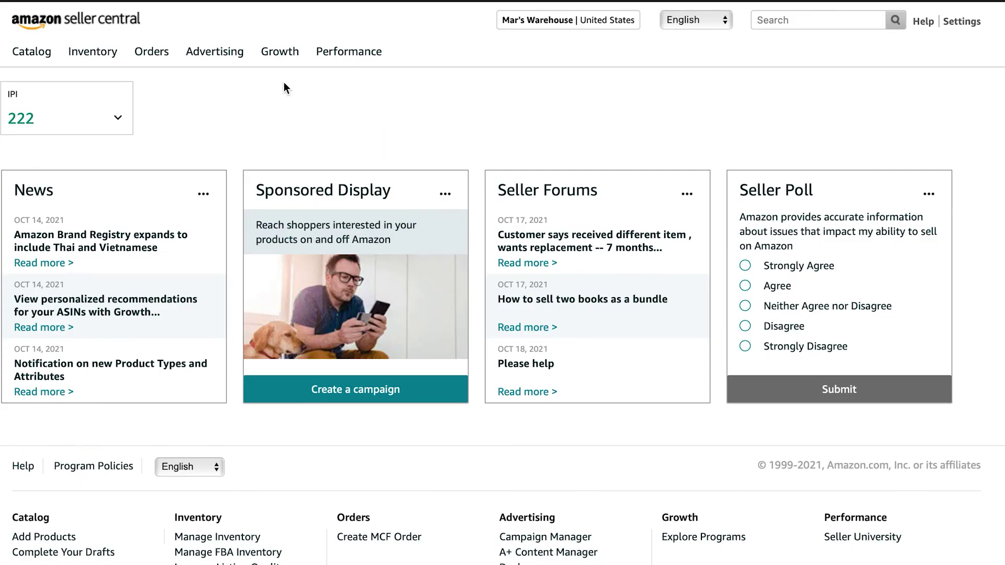
Open Inventory > Manage Inventory and expand the Variations (4) parent listing.
mouse_move(116, 59)
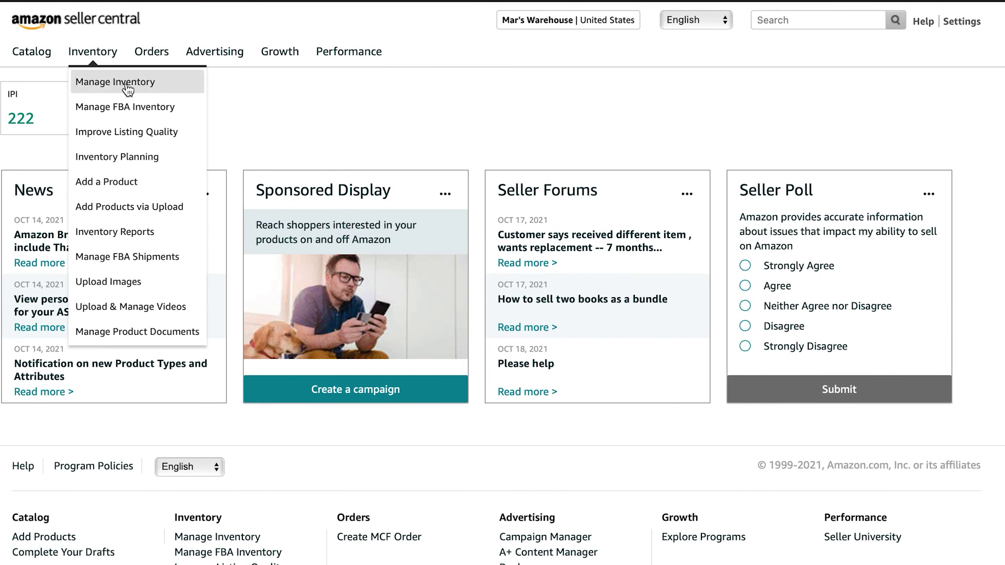
click(183, 85)
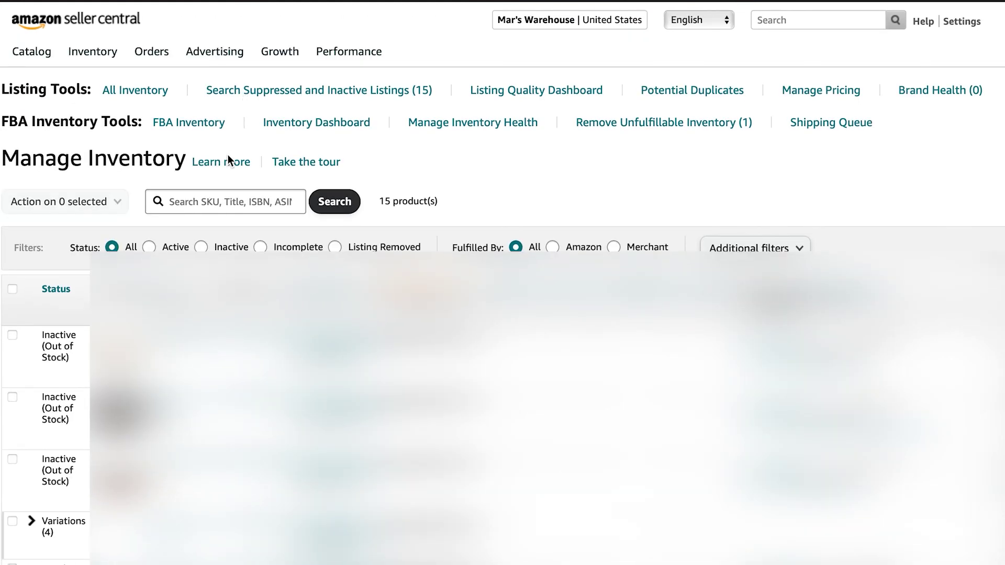
scroll(228, 155, down, 2)
scroll(225, 151, down, 2)
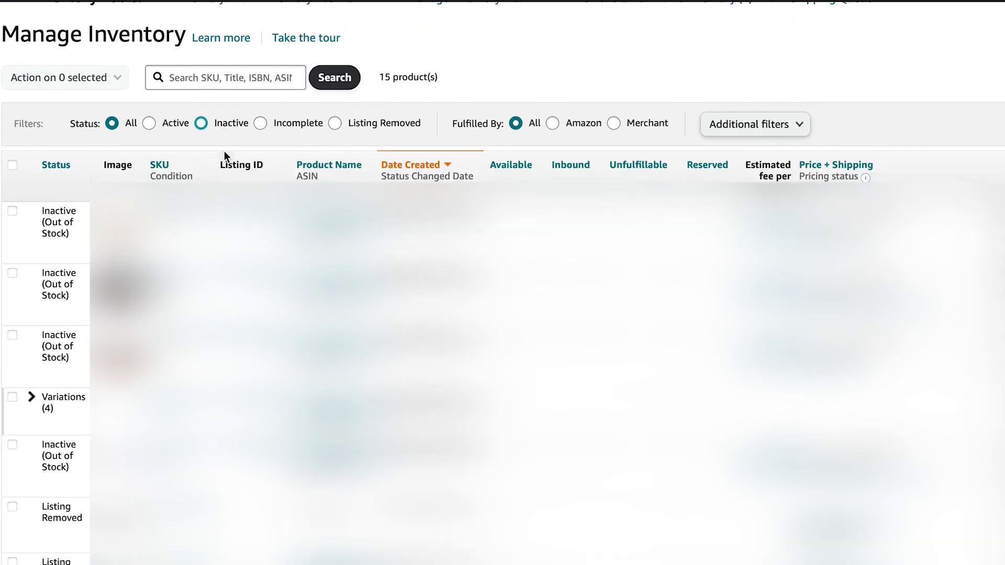
scroll(104, 173, down, 1)
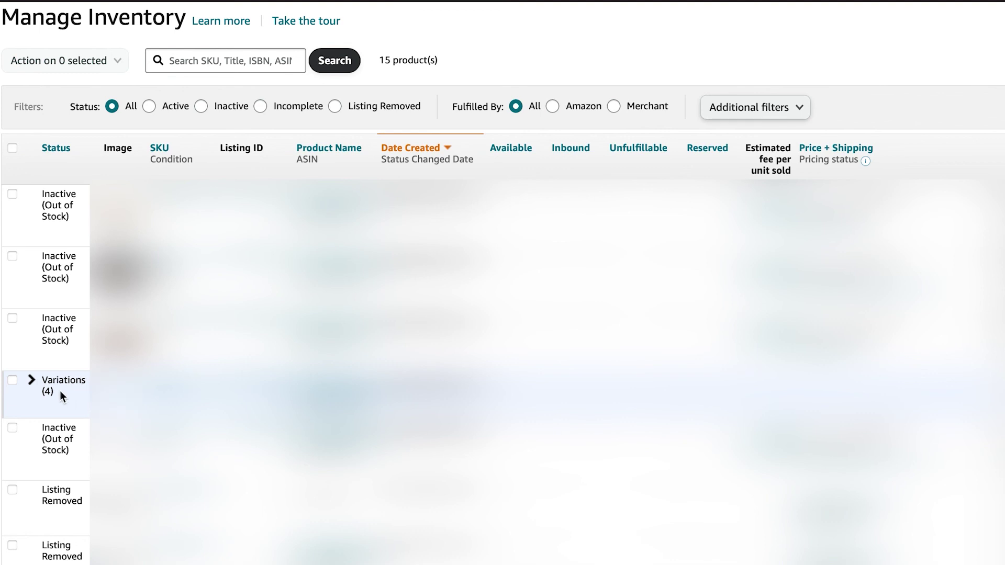
click(32, 381)
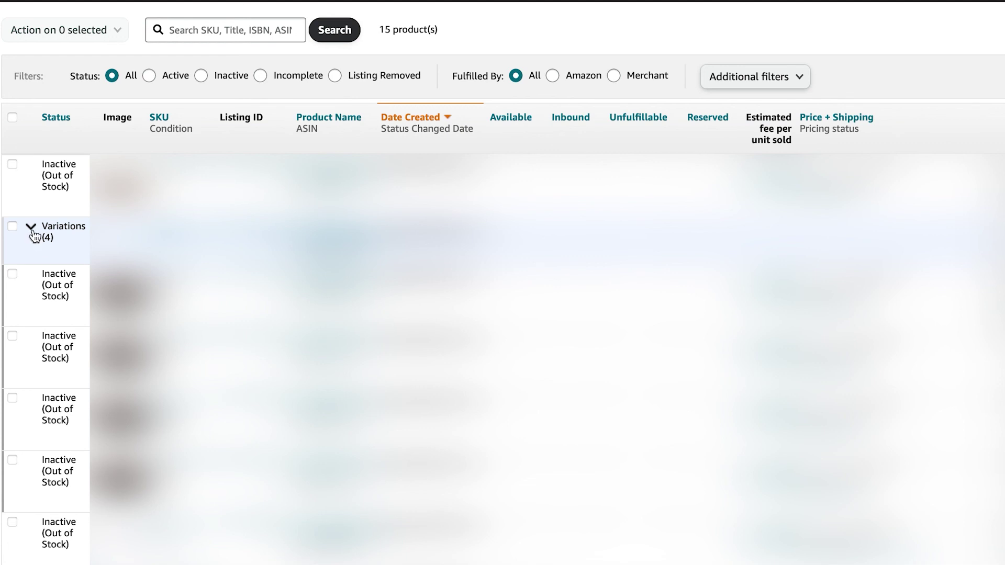
Collapse and re-expand the Variations (4) family's child listing rows.
click(32, 232)
click(32, 232)
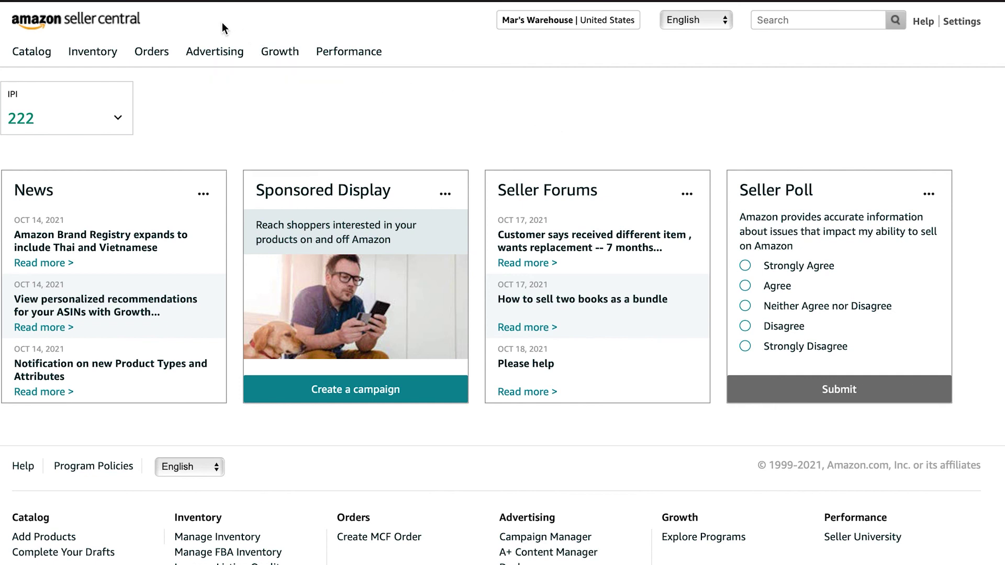
Open Manage Inventory from the Inventory menu and scroll to the listing's actions.
mouse_move(112, 60)
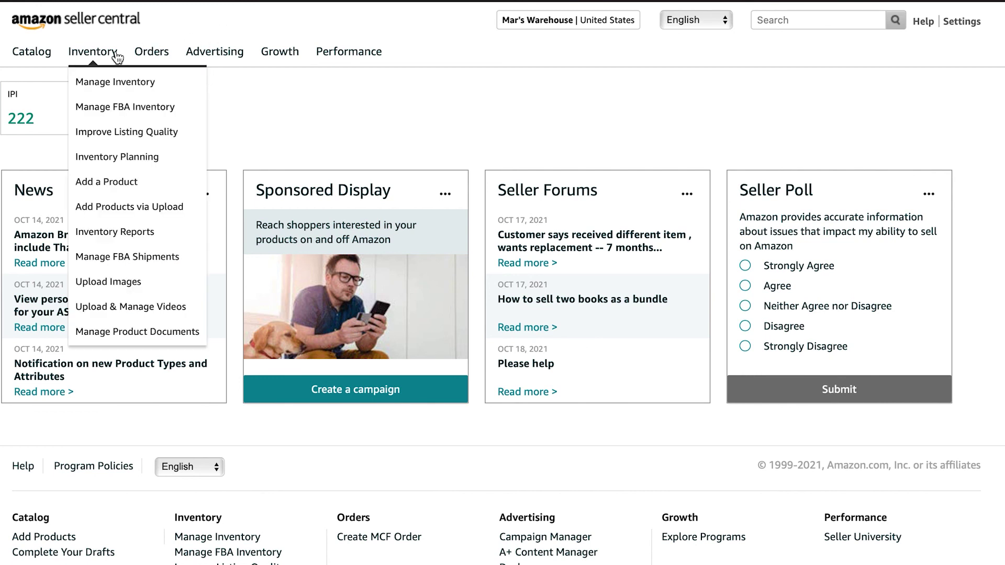
click(167, 86)
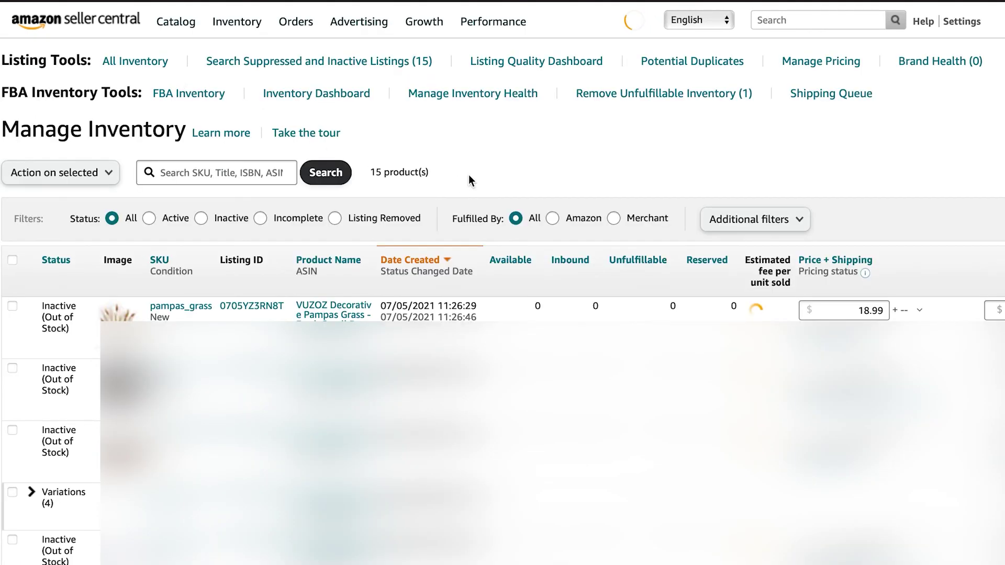
scroll(455, 271, down, 1)
scroll(503, 283, down, 2)
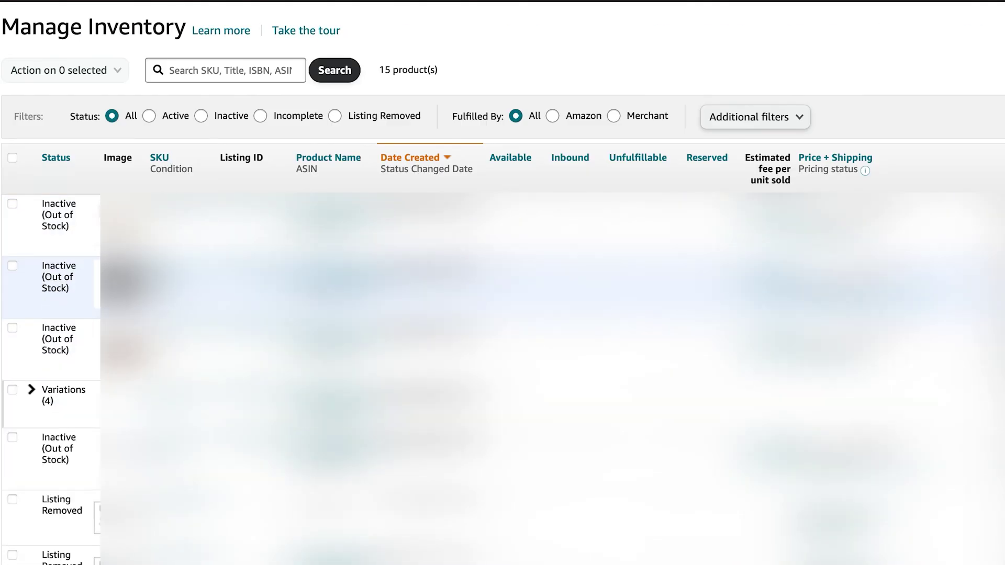
scroll(502, 283, right, 10)
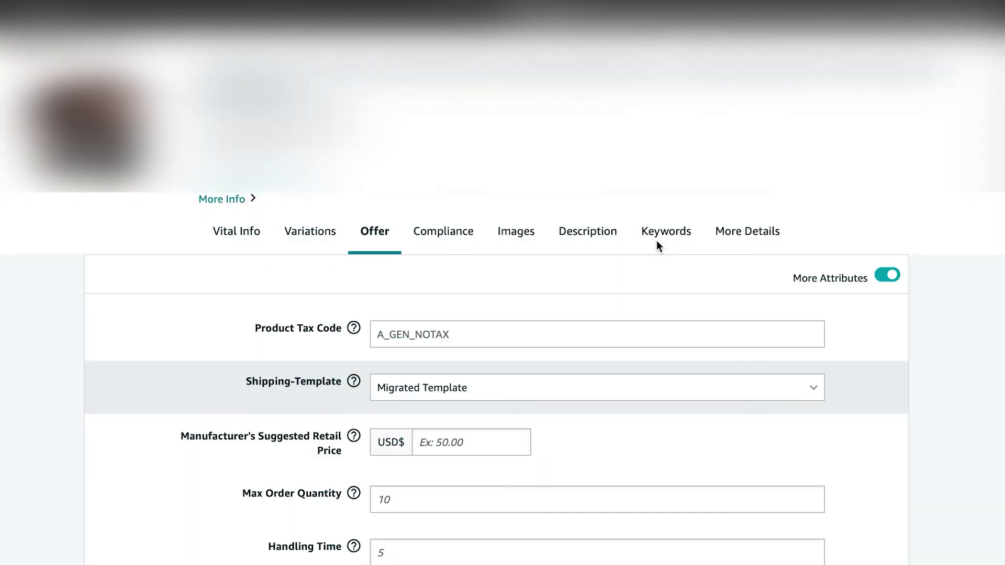
Switch the listing edit page to Variations, showing theme SizeName and its 4 variations.
scroll(656, 243, down, 3)
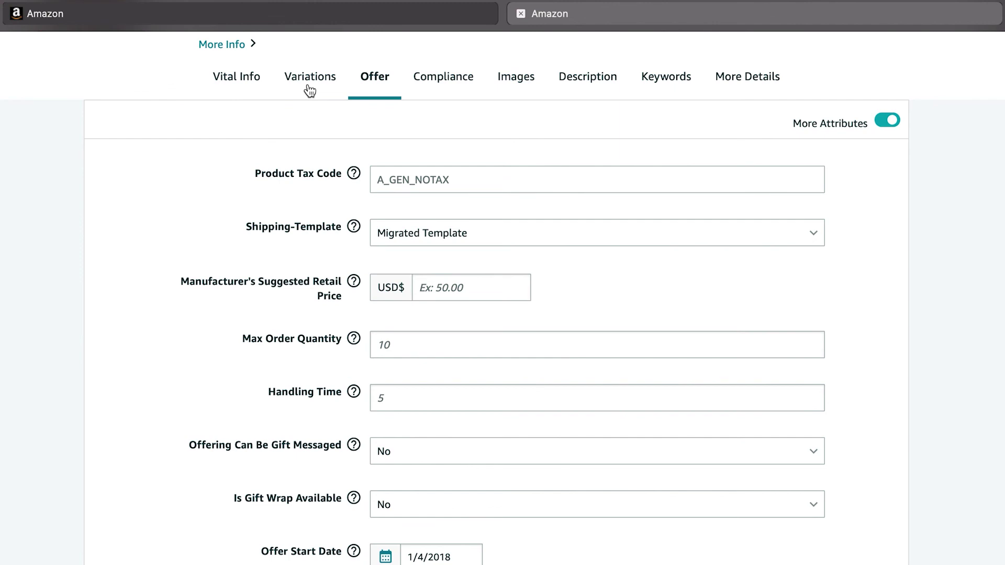
click(308, 87)
scroll(466, 237, down, 5)
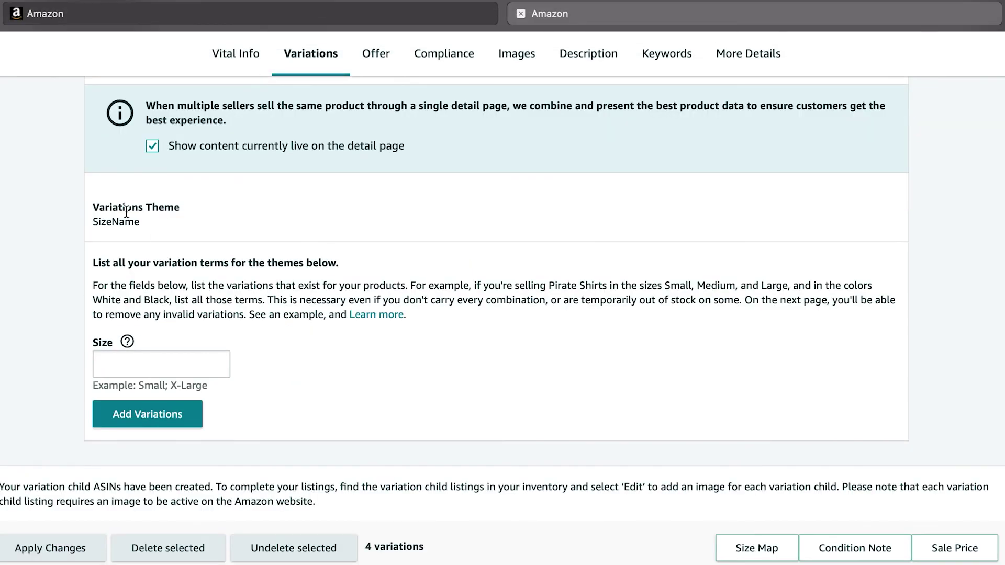
scroll(385, 248, up, 1)
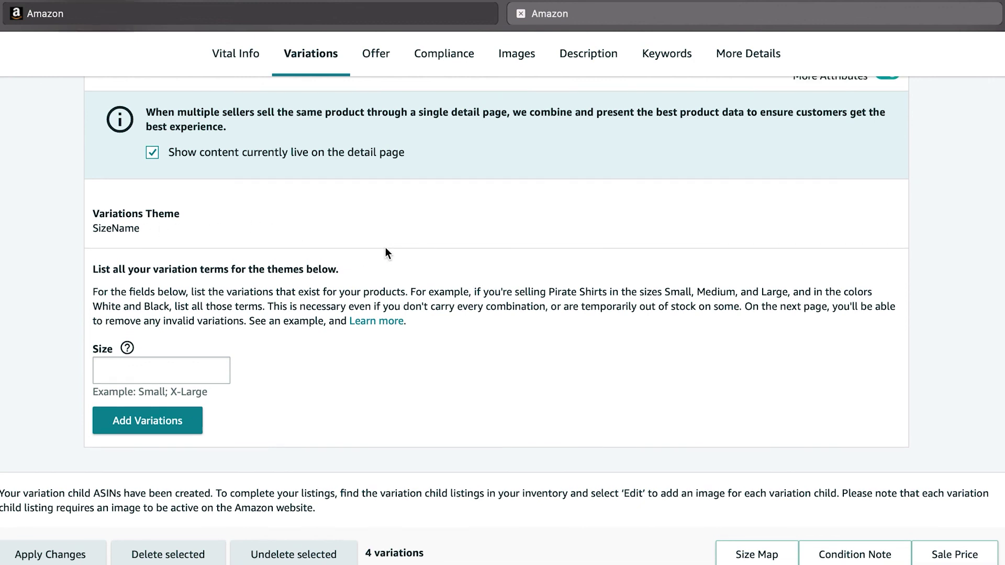